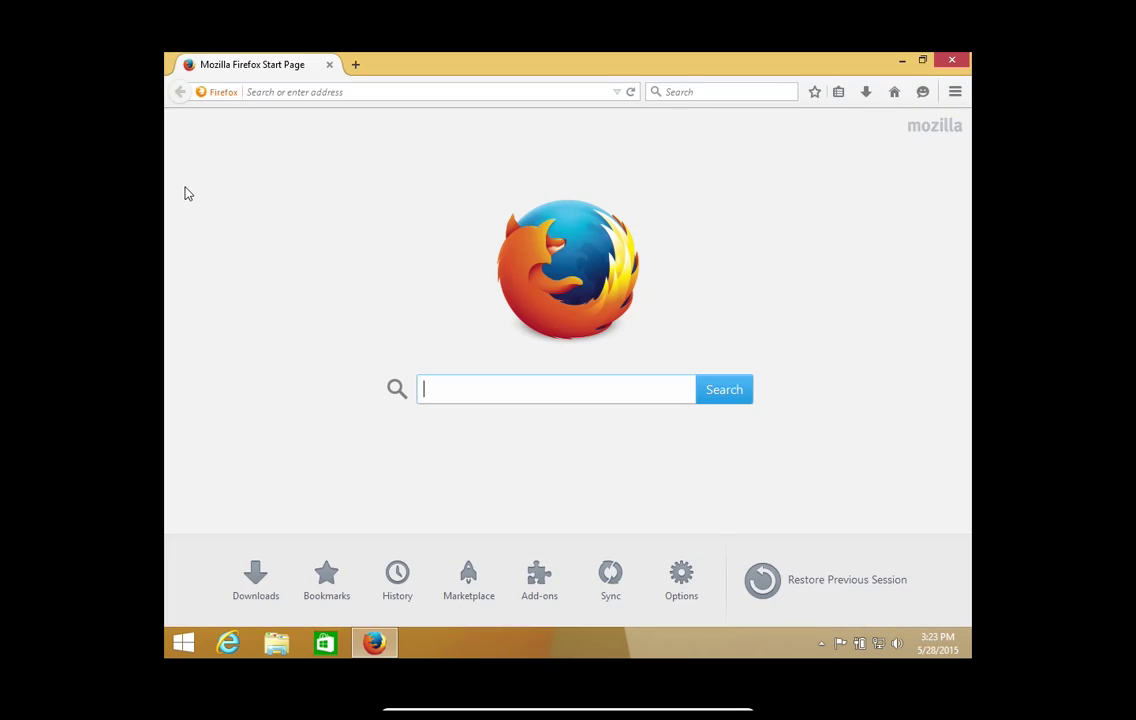
Step: Enter the web search 'super anti' in Firefox's toolbar search box
{"action": "left_click", "coordinate": [695, 92]}
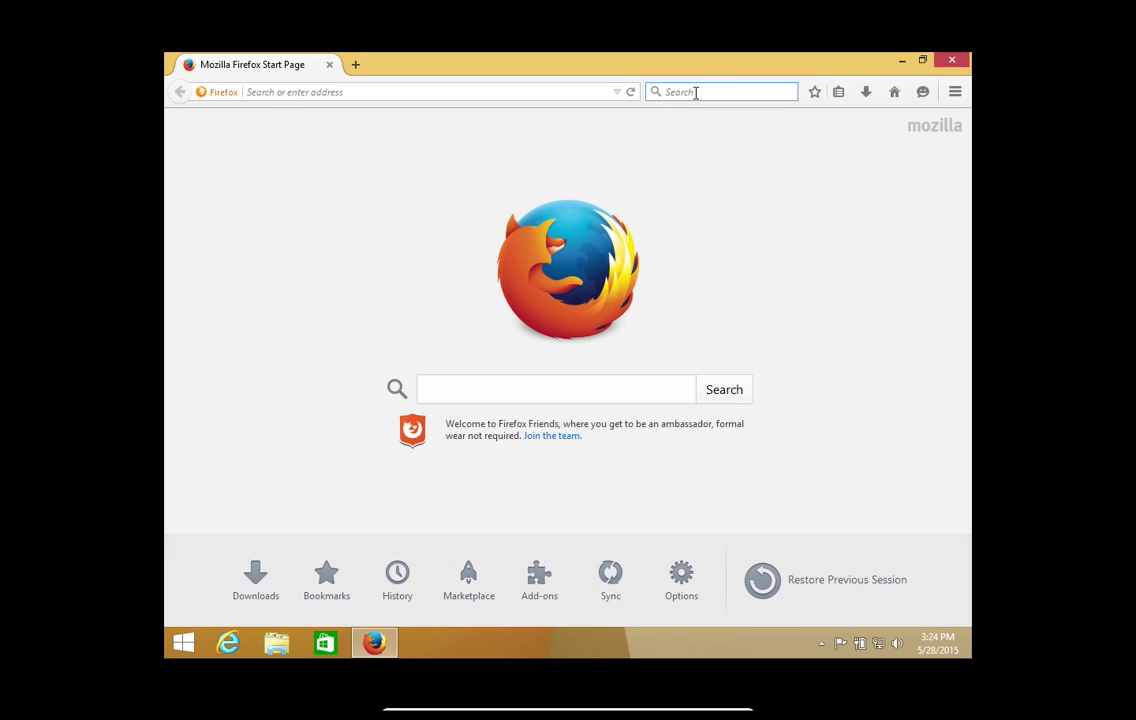
{"action": "type", "text": "super anti"}
Step: Search Google for superantispyware and open the SUPERAntiSpyware downloads page
{"action": "key", "text": "Down"}
{"action": "key", "text": "Return"}
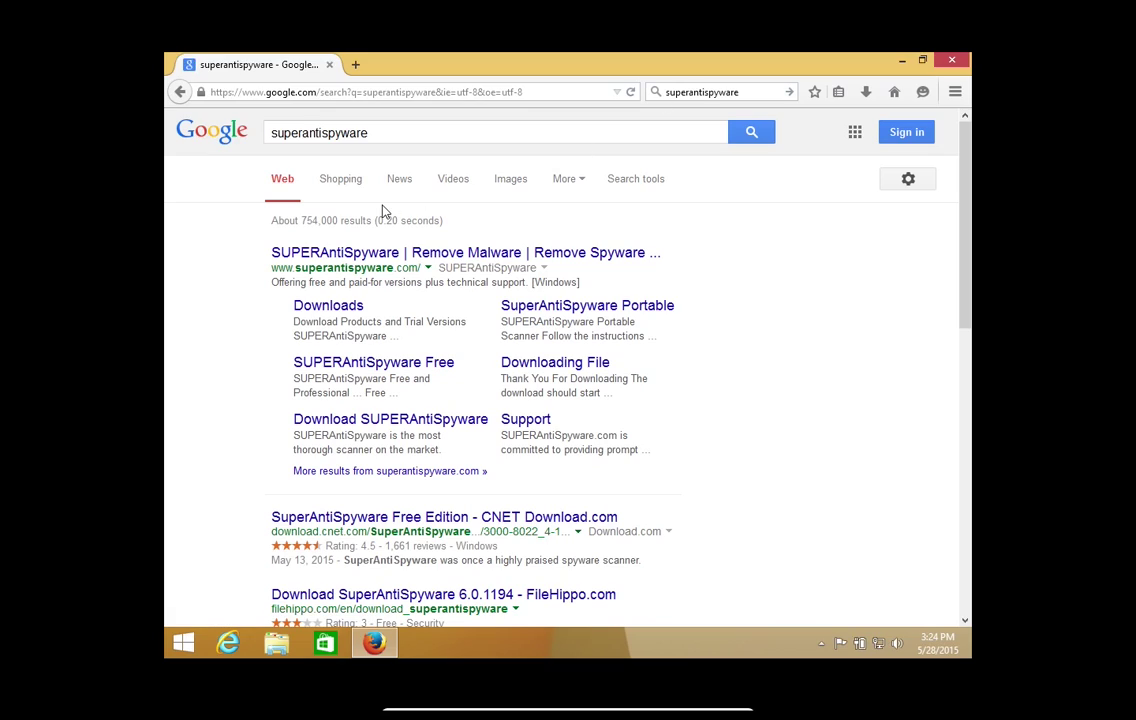
{"action": "left_click", "coordinate": [324, 309]}
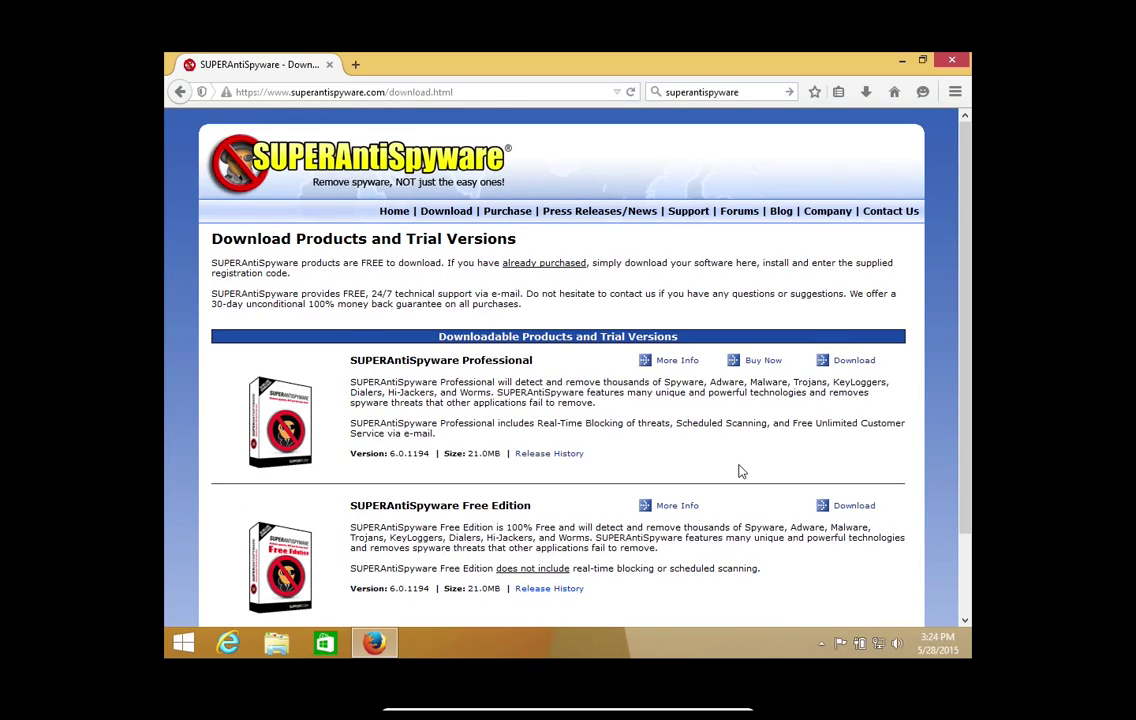
{"action": "scroll", "coordinate": [441, 439], "scroll_direction": "down", "scroll_amount": 2}
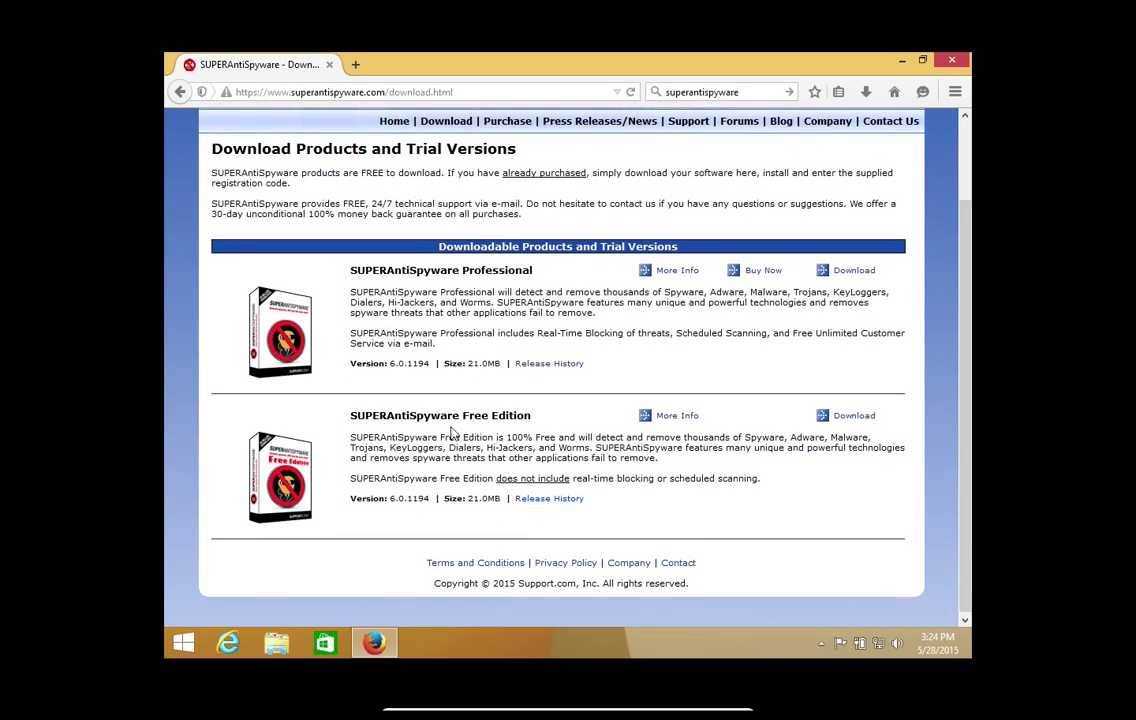
Step: Save the Free Edition installer SUPERAntiSpyware.exe and launch it from Downloads
{"action": "left_click", "coordinate": [852, 423]}
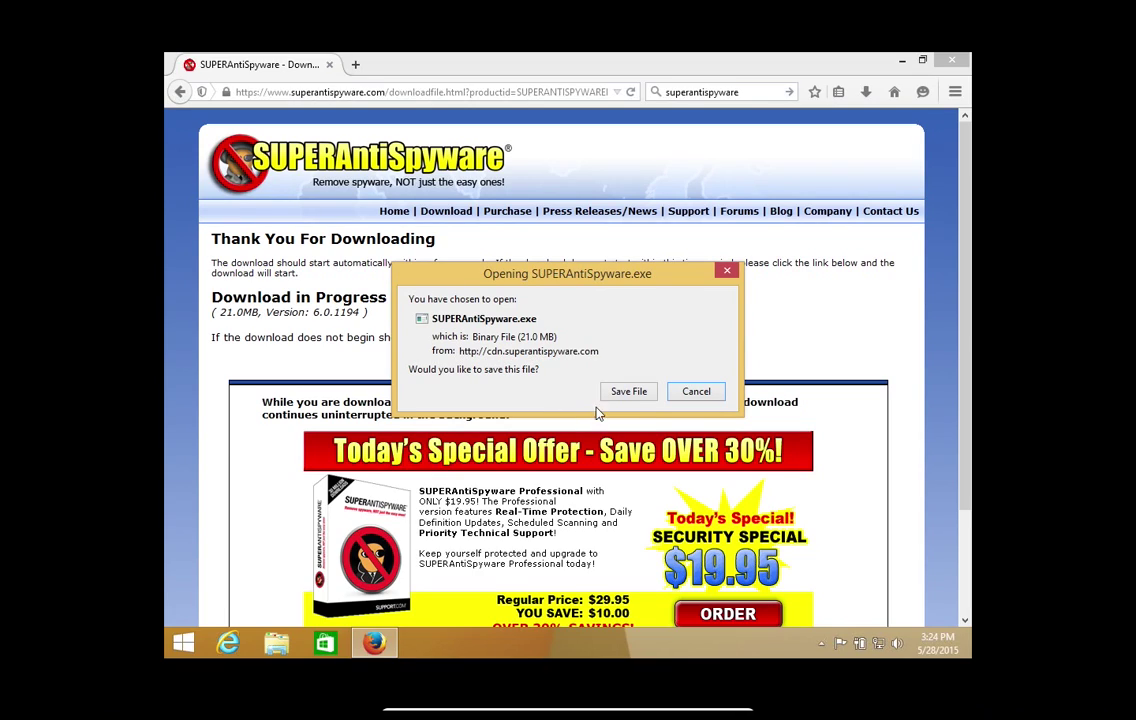
{"action": "left_click", "coordinate": [630, 395]}
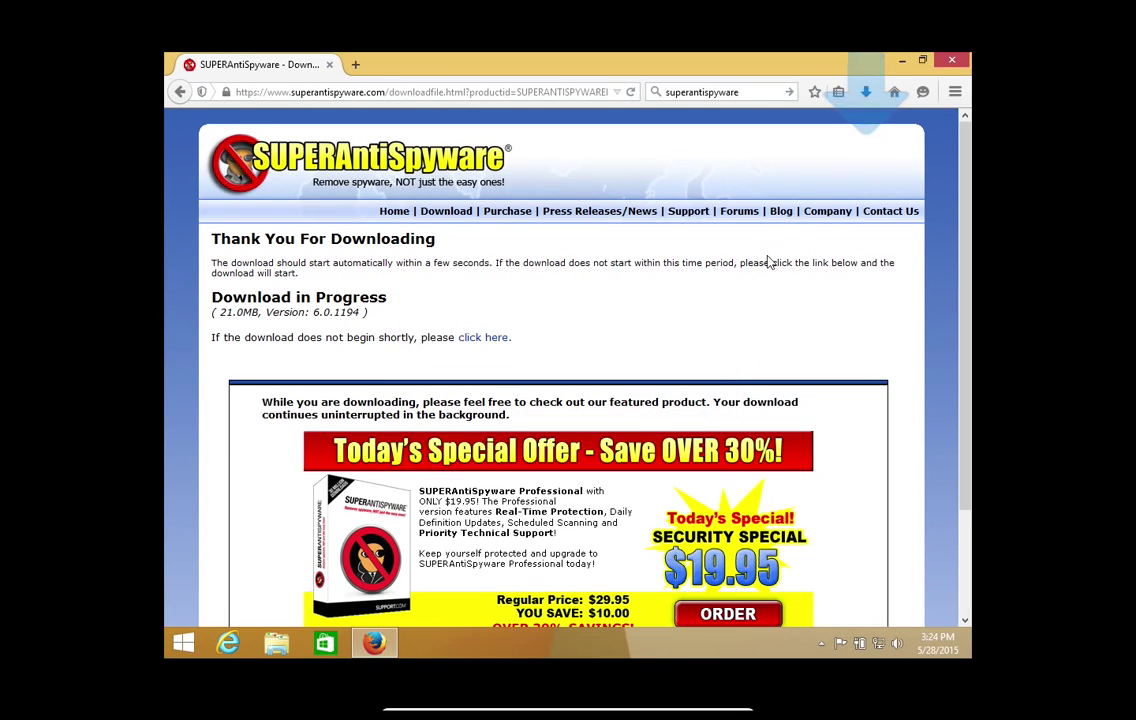
{"action": "left_click", "coordinate": [867, 92]}
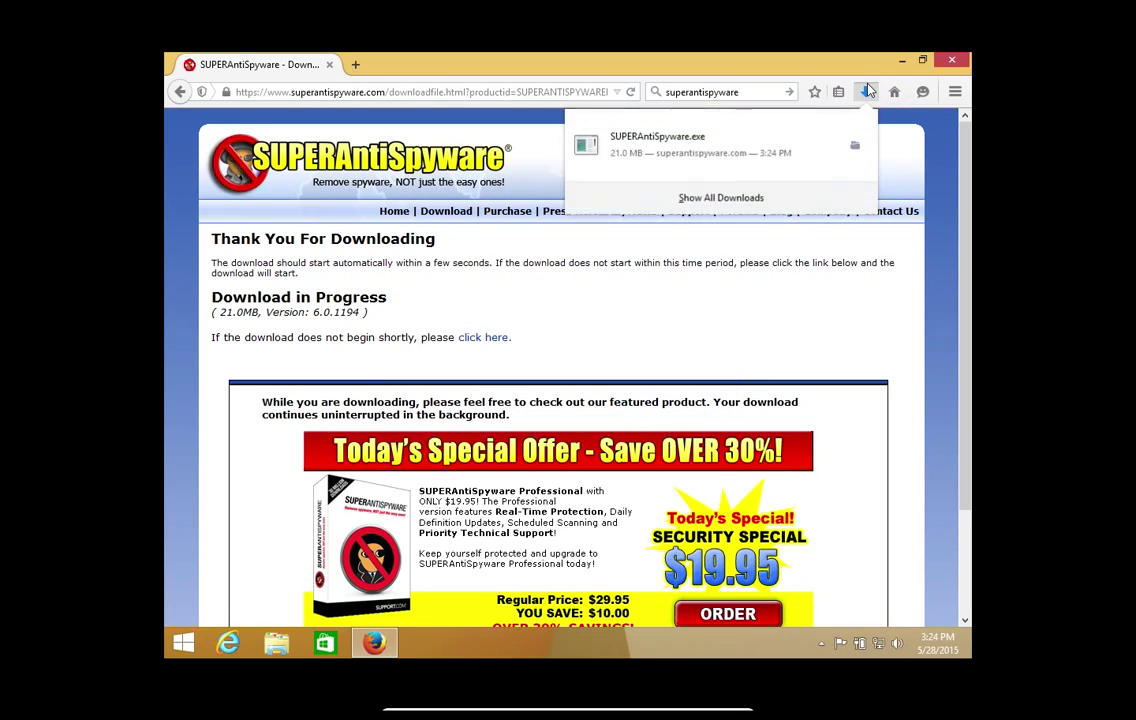
{"action": "left_click", "coordinate": [722, 161]}
{"action": "left_click", "coordinate": [722, 161]}
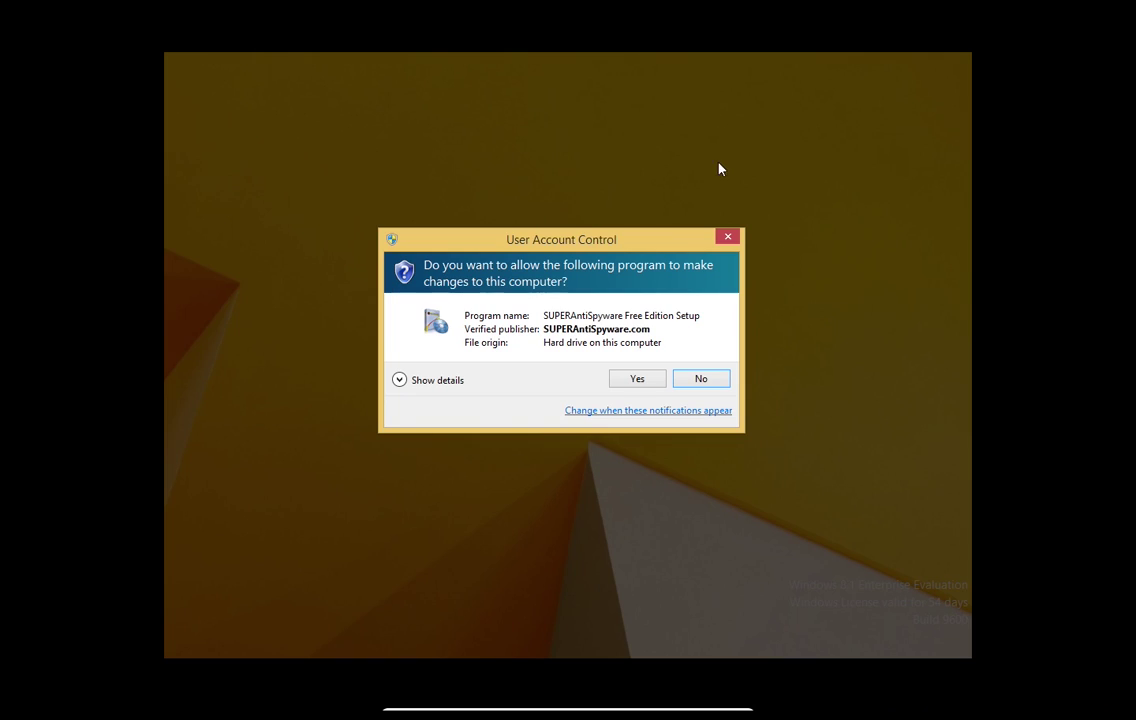
Step: Allow the setup, accept the license, and decline both Google Chrome options
{"action": "left_click", "coordinate": [636, 384]}
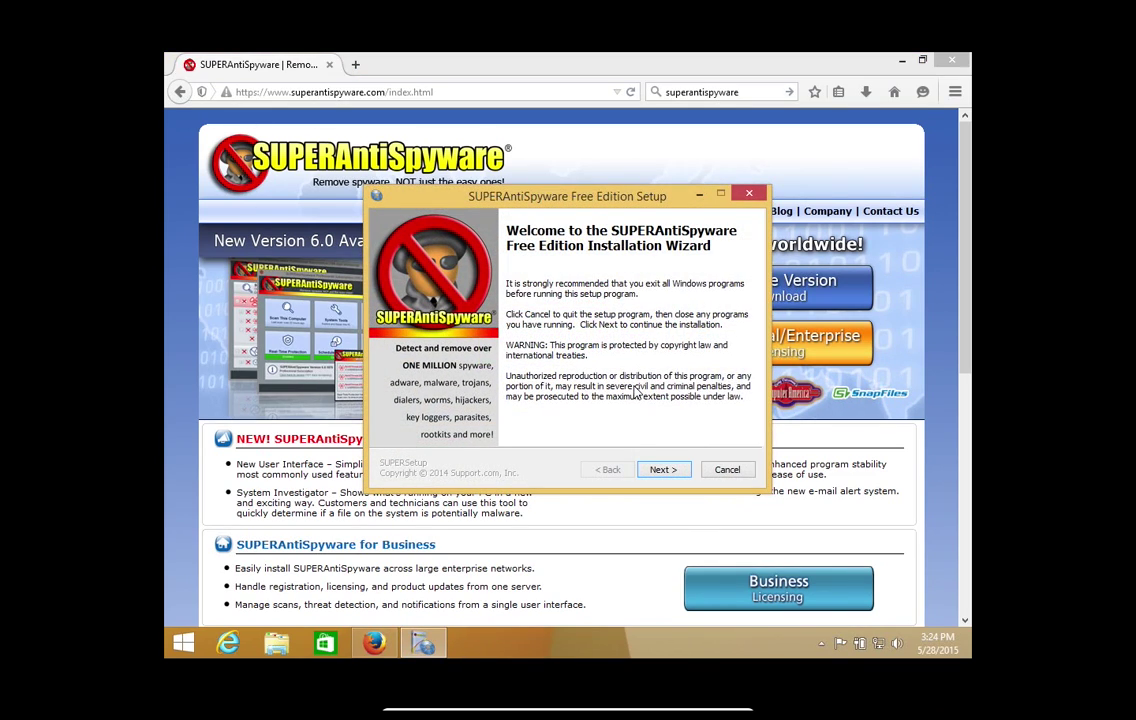
{"action": "left_click", "coordinate": [655, 472]}
{"action": "left_click", "coordinate": [655, 472]}
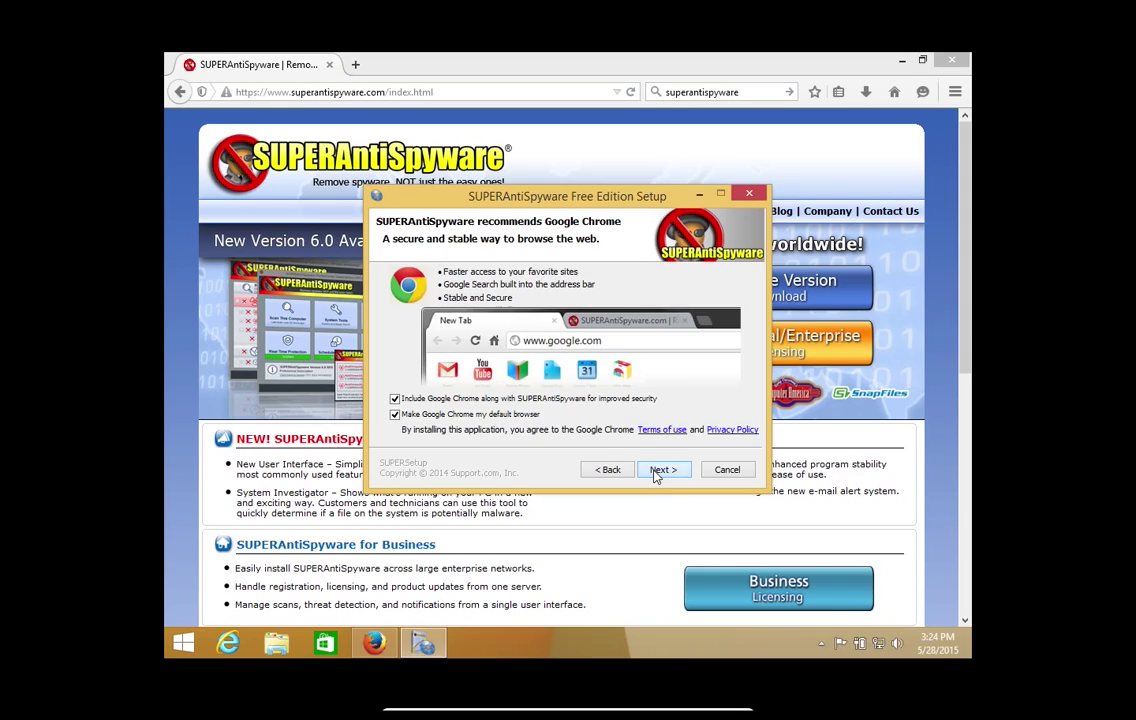
{"action": "left_click", "coordinate": [488, 401]}
{"action": "left_click", "coordinate": [395, 414]}
{"action": "left_click", "coordinate": [666, 472]}
Step: Install to C:\Program Files\SUPERAntiSpyware, finish setup, and decline the Professional trial
{"action": "left_click", "coordinate": [664, 470]}
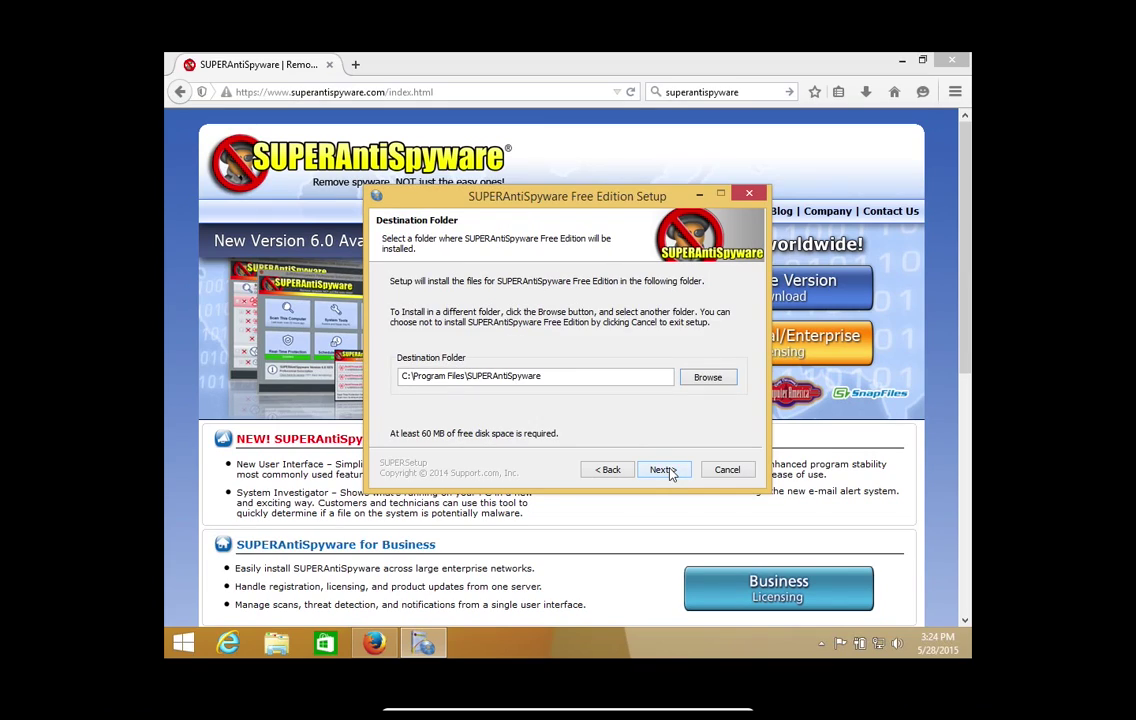
{"action": "left_click", "coordinate": [664, 470]}
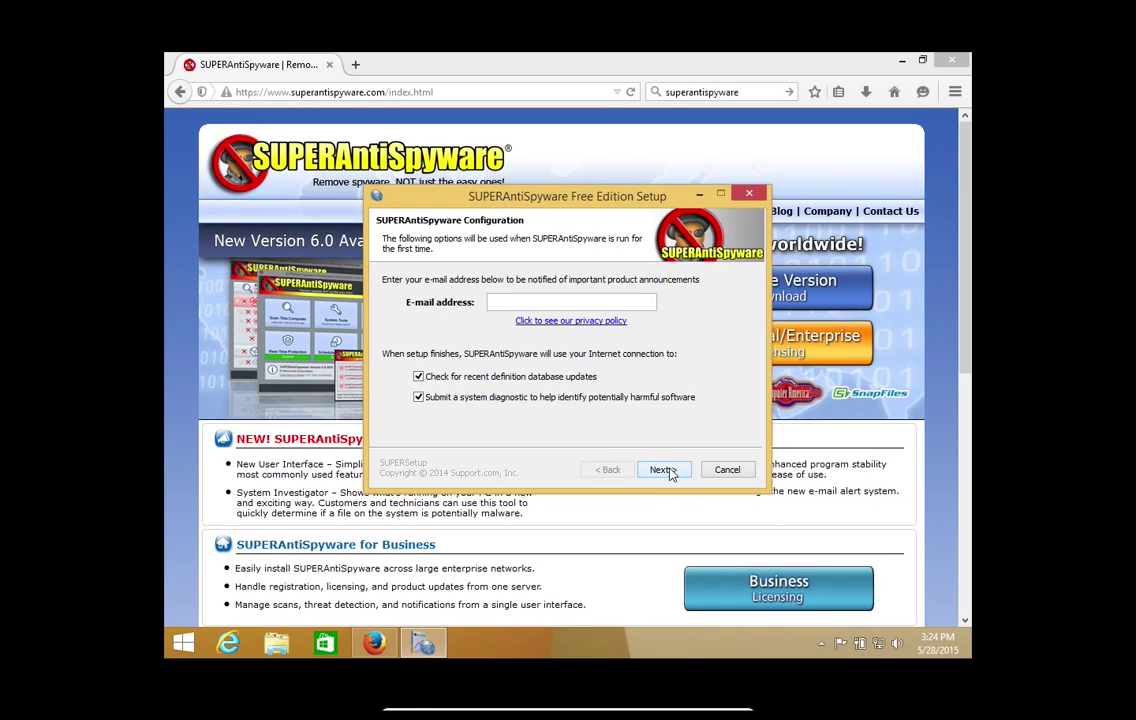
{"action": "left_click", "coordinate": [664, 470]}
{"action": "left_click", "coordinate": [726, 470]}
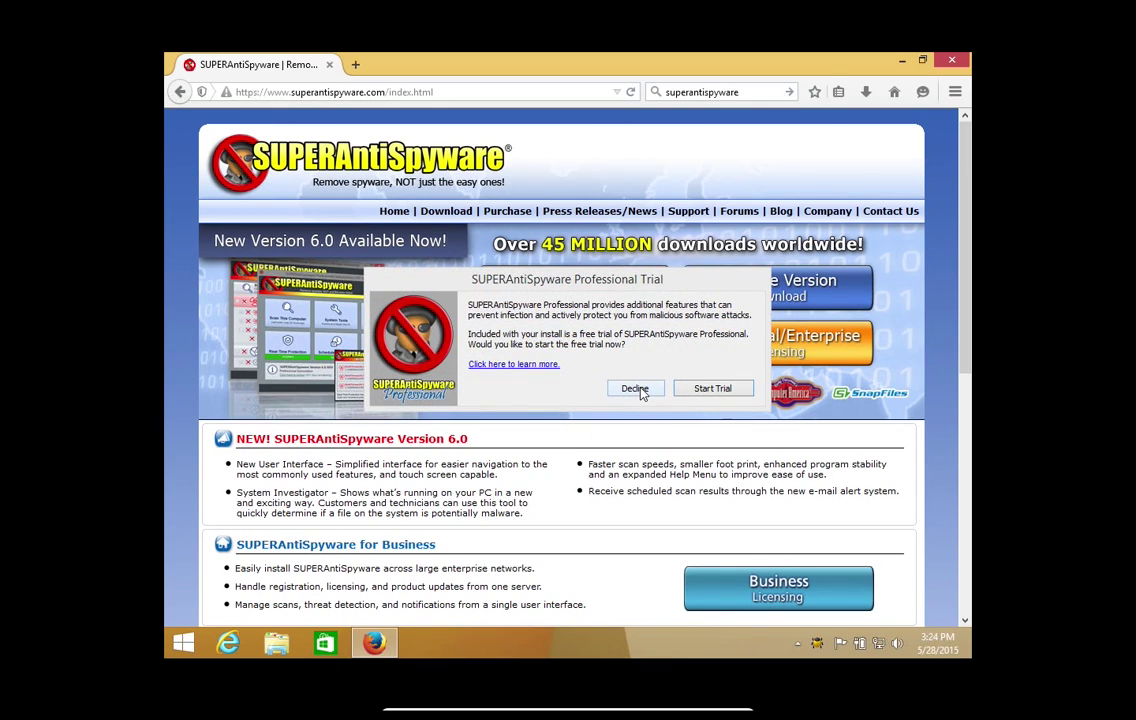
{"action": "left_click", "coordinate": [641, 393]}
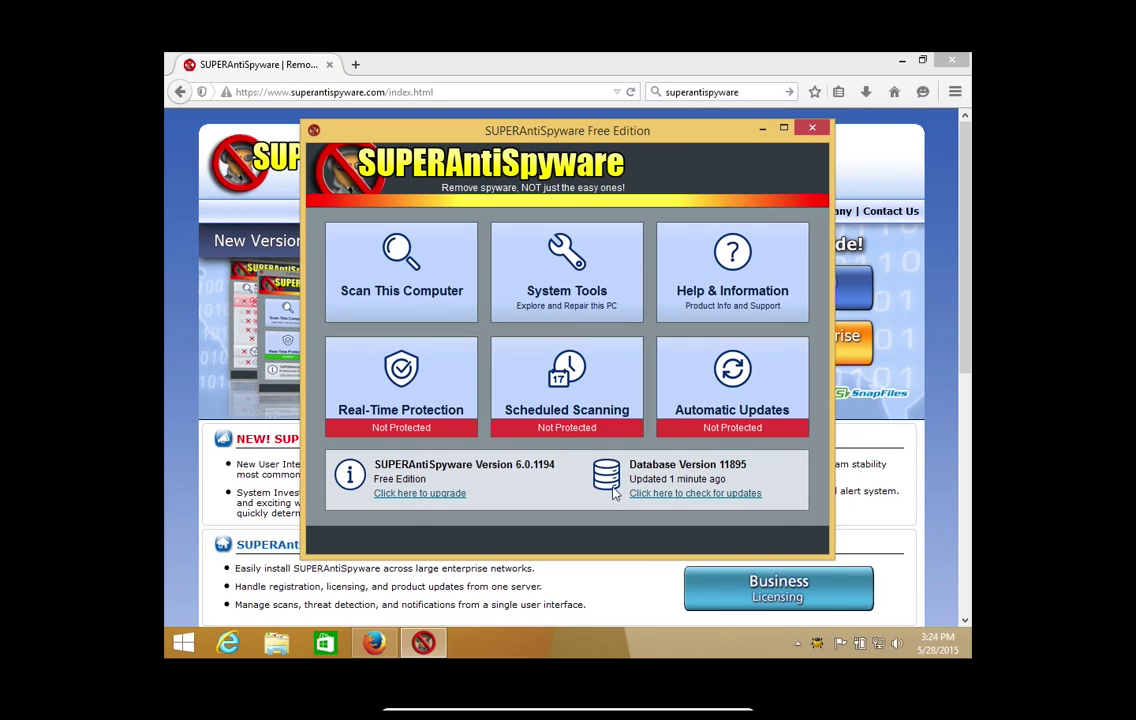
Step: Confirm the malware definitions are current (version 11895) and bring up the scan choices
{"action": "mouse_move", "coordinate": [698, 485]}
{"action": "left_click", "coordinate": [669, 493]}
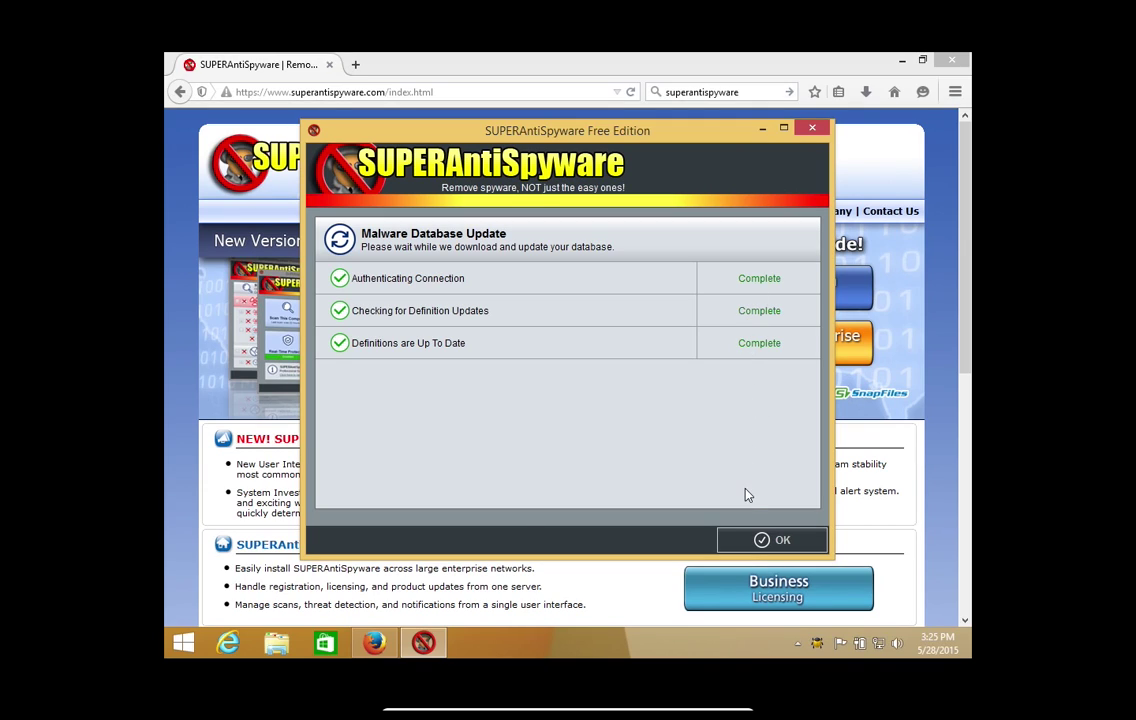
{"action": "left_click", "coordinate": [743, 539]}
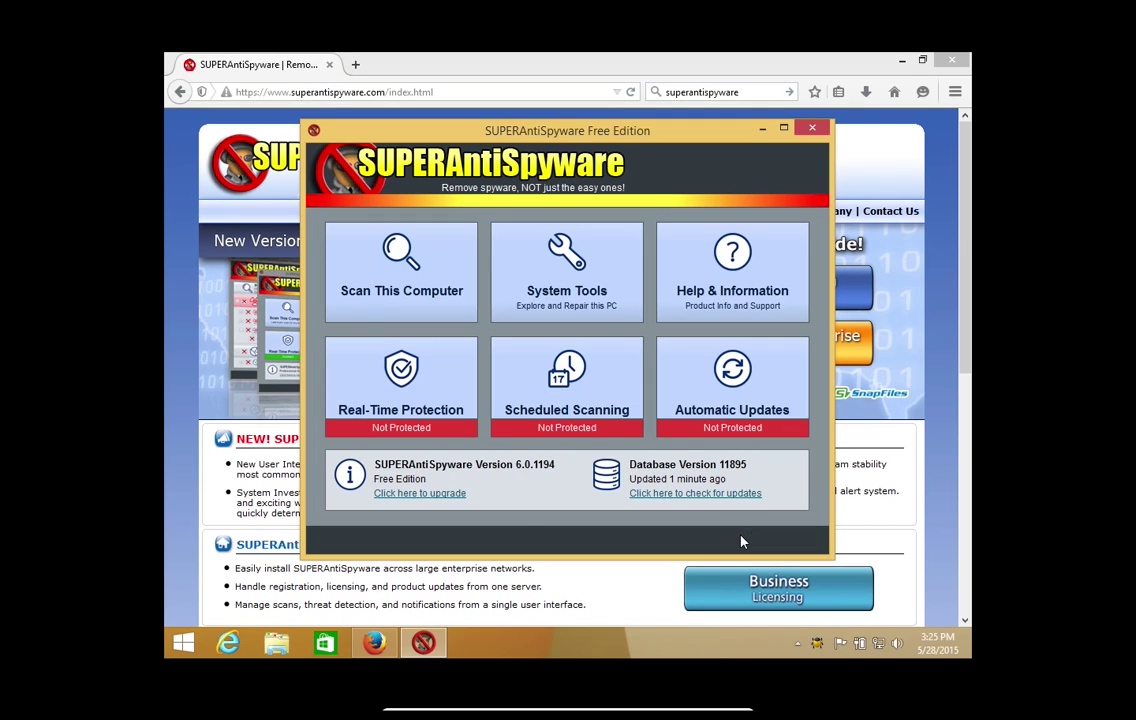
{"action": "left_click", "coordinate": [378, 294]}
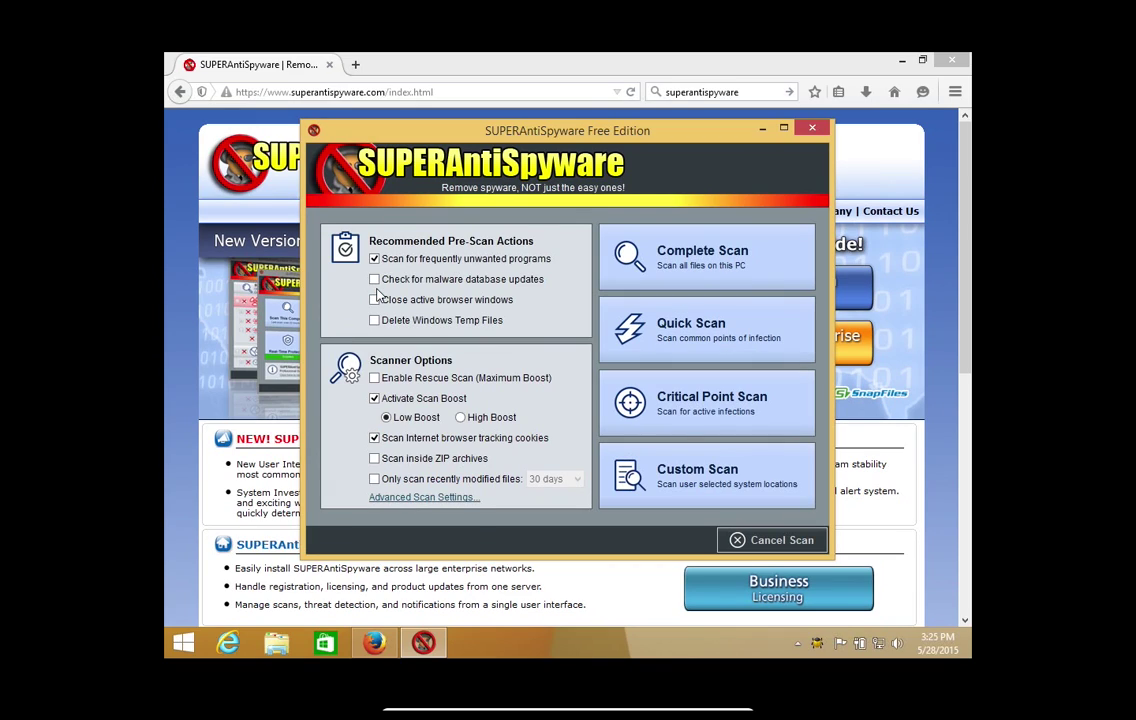
Step: Start a Complete Scan of the PC and minimize SUPERAntiSpyware while it runs
{"action": "left_click", "coordinate": [688, 283]}
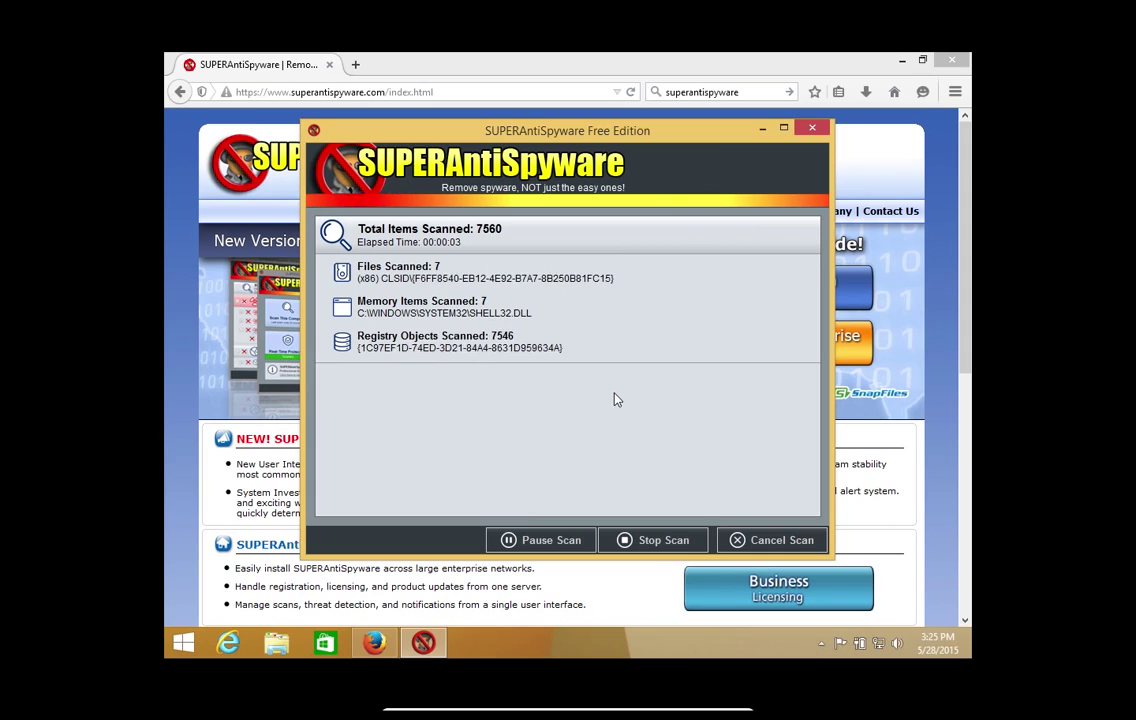
{"action": "left_click", "coordinate": [760, 129]}
Step: Search Google for malwarebytes and open the Malwarebytes home products page
{"action": "left_click", "coordinate": [739, 91]}
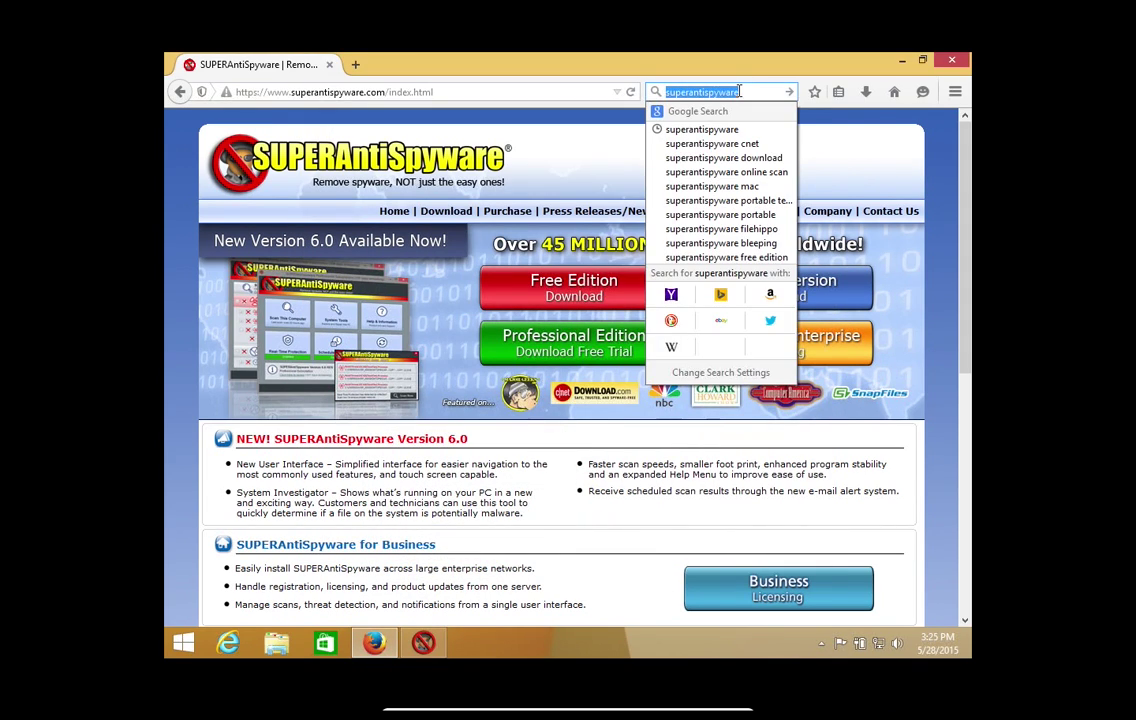
{"action": "type", "text": "malwarebyt"}
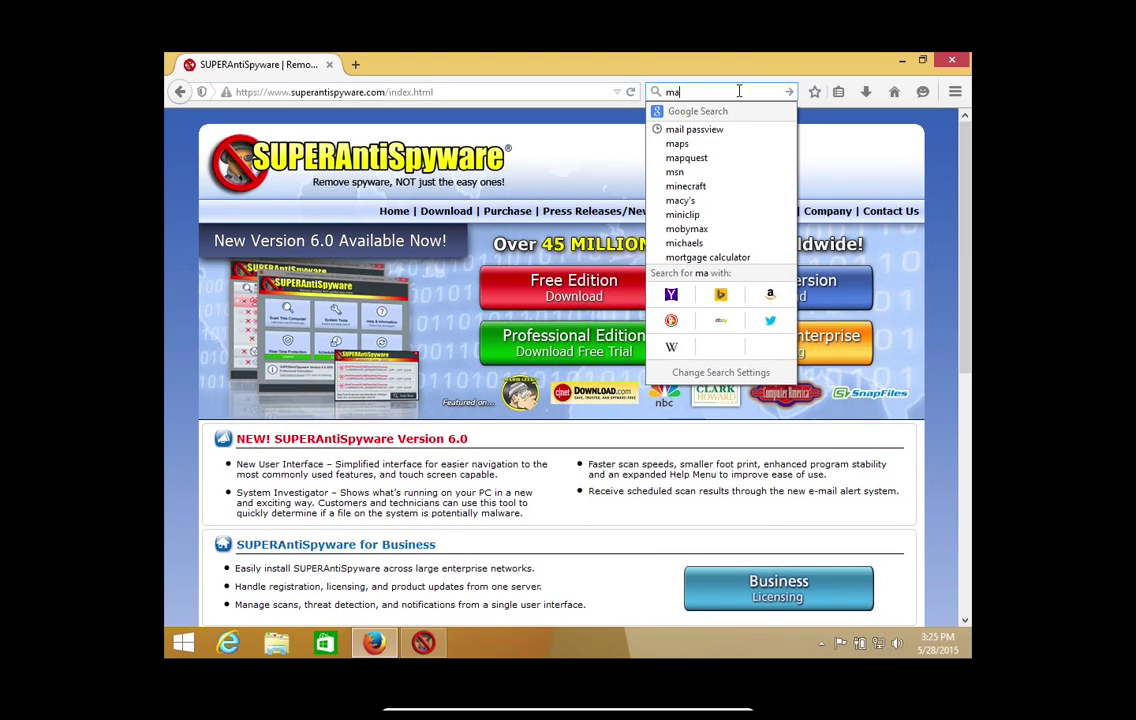
{"action": "type", "text": "es"}
{"action": "key", "text": "Return"}
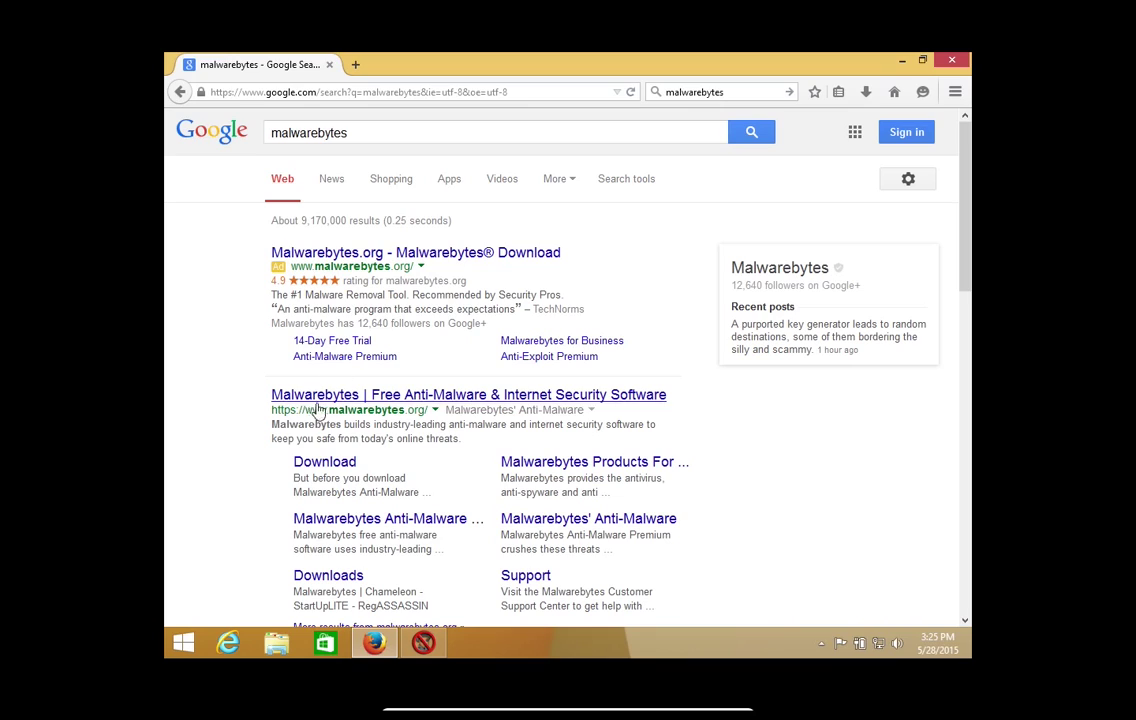
{"action": "left_click", "coordinate": [333, 402]}
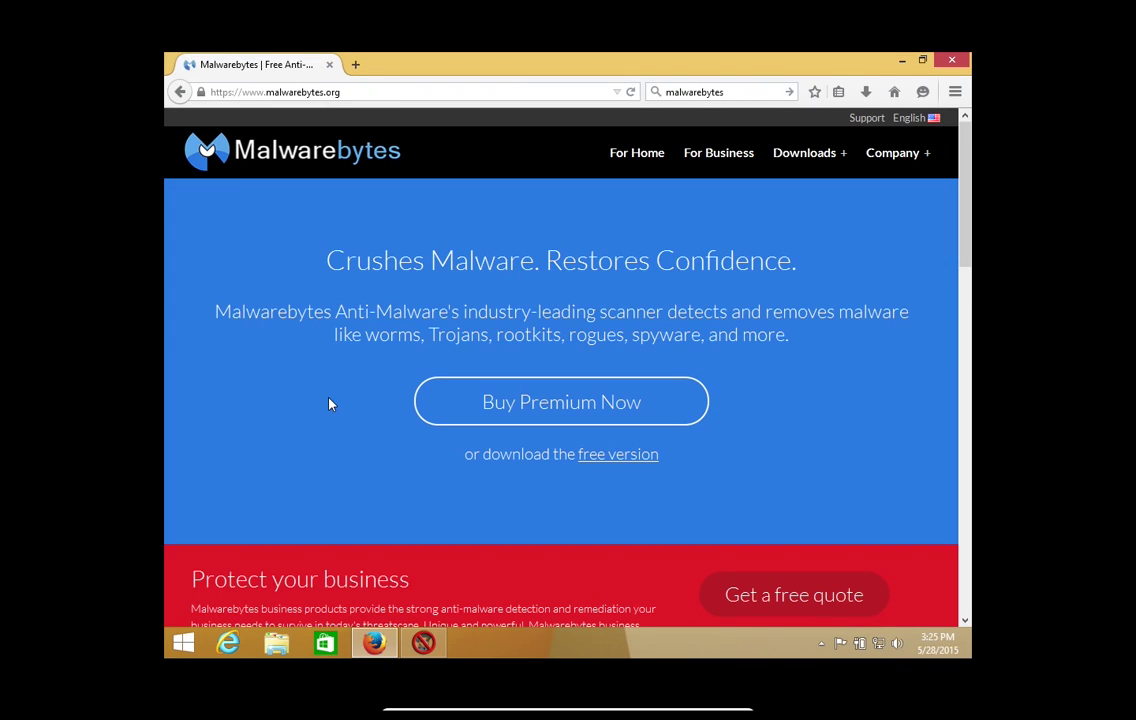
{"action": "left_click", "coordinate": [639, 165]}
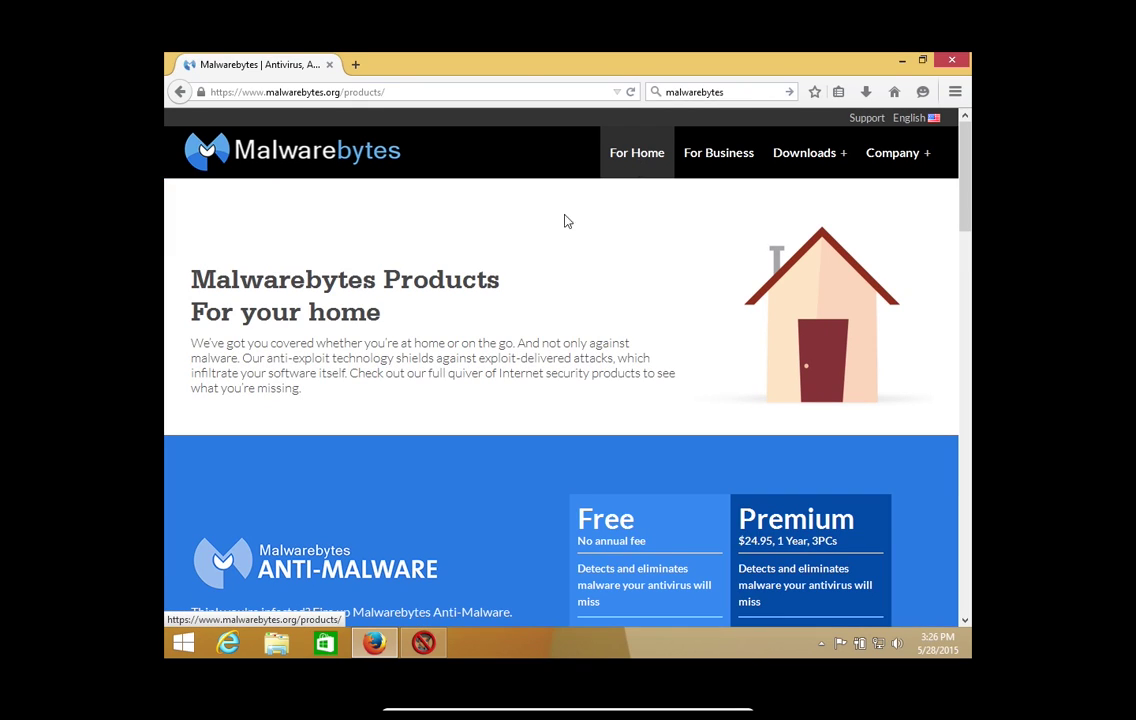
{"action": "scroll", "coordinate": [402, 294], "scroll_direction": "down", "scroll_amount": 3}
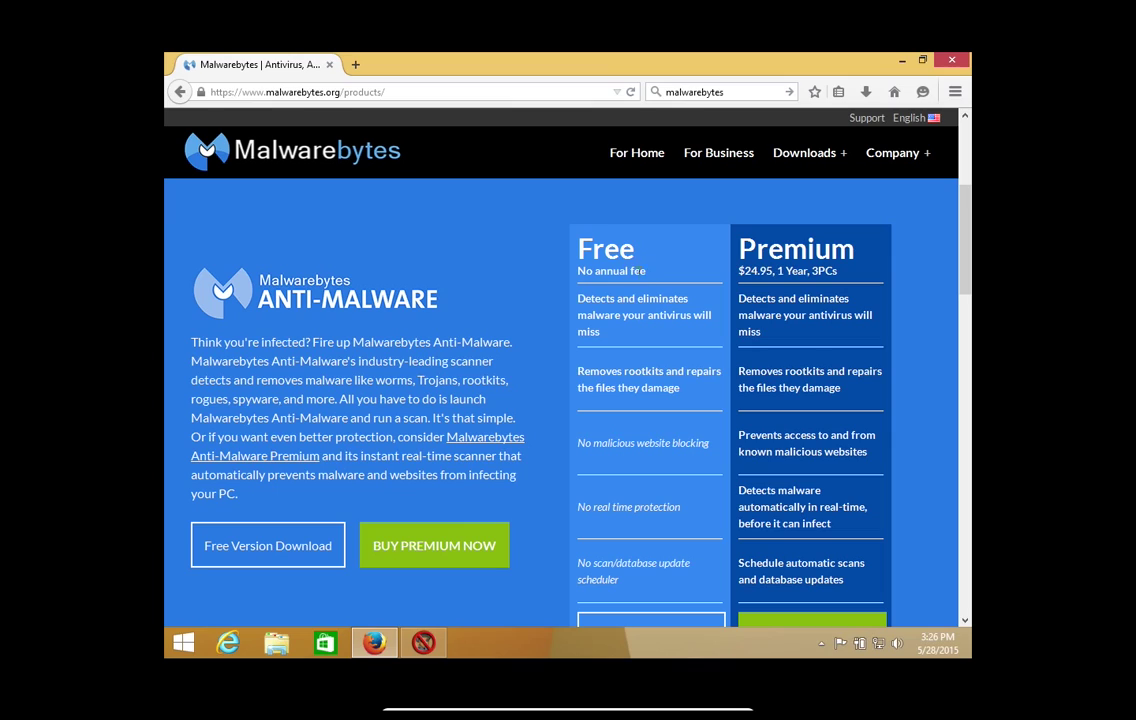
{"action": "scroll", "coordinate": [506, 341], "scroll_direction": "down", "scroll_amount": 3}
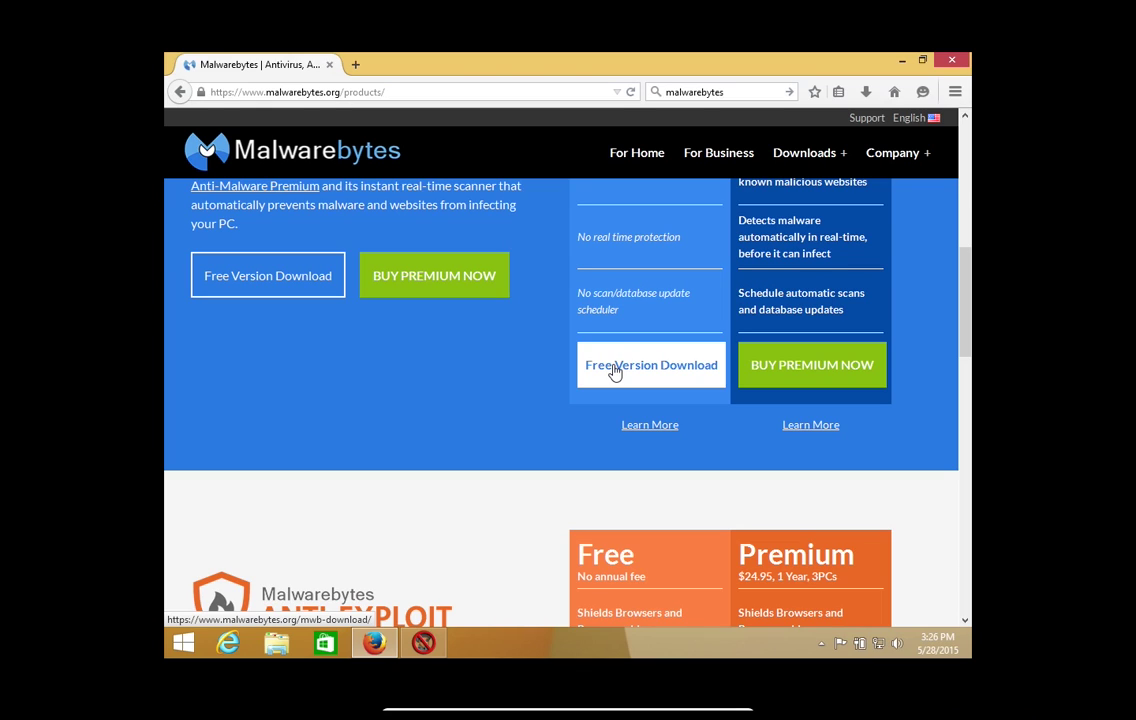
Step: Download the free Anti-Malware installer mbam-setup-2.1.6.1022.exe and run it from Downloads
{"action": "left_click", "coordinate": [615, 370]}
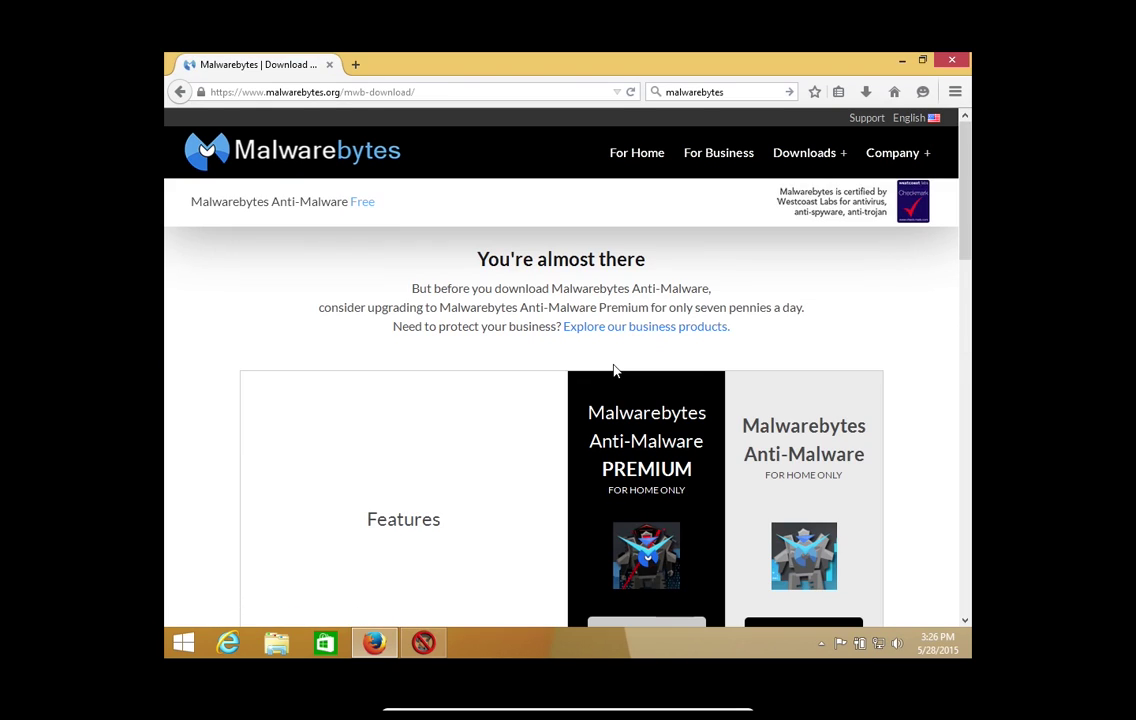
{"action": "scroll", "coordinate": [615, 370], "scroll_direction": "down", "scroll_amount": 5}
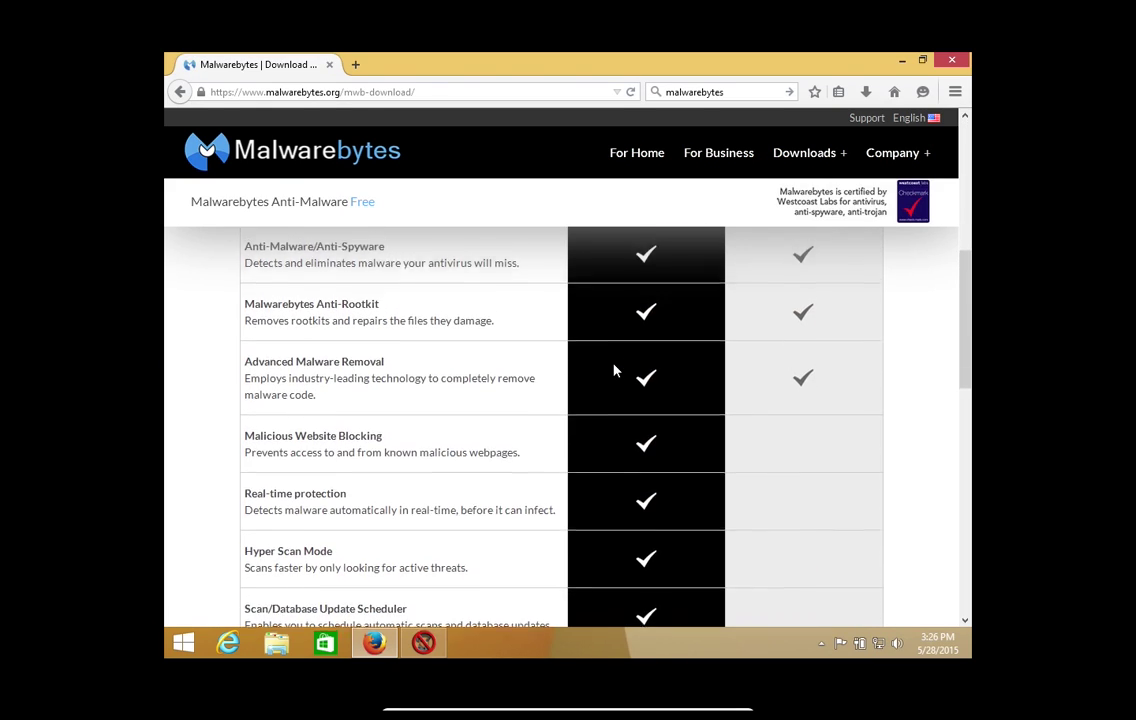
{"action": "scroll", "coordinate": [615, 370], "scroll_direction": "up", "scroll_amount": 2}
{"action": "left_click", "coordinate": [783, 363]}
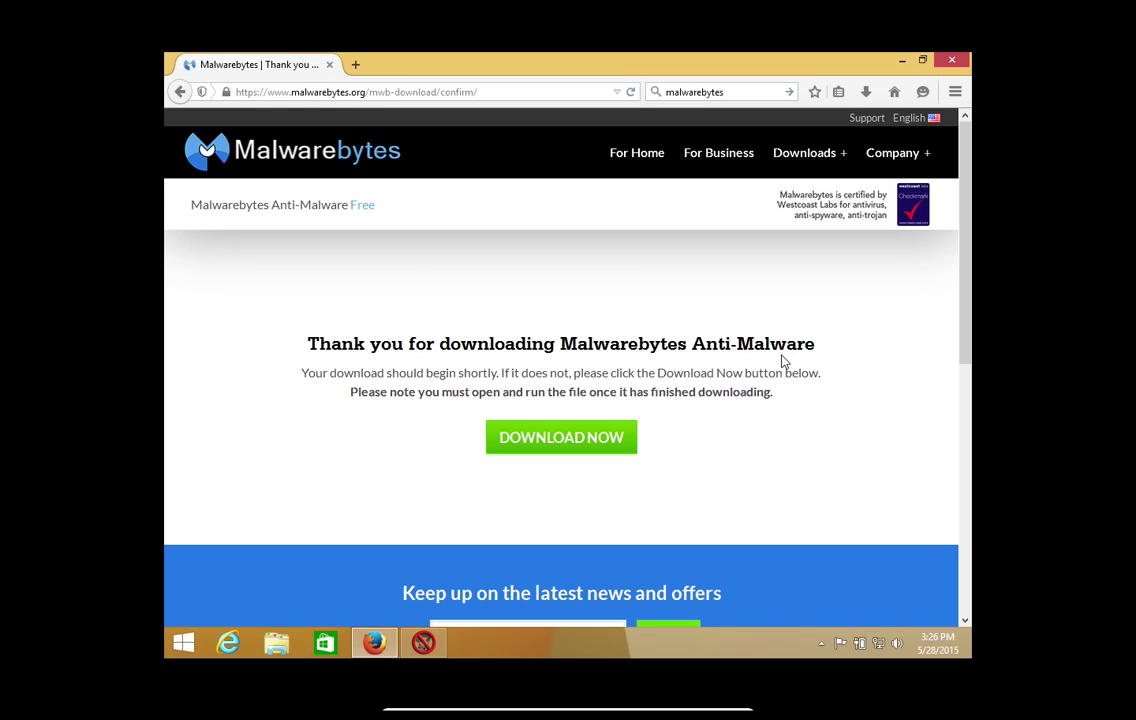
{"action": "left_click", "coordinate": [535, 443]}
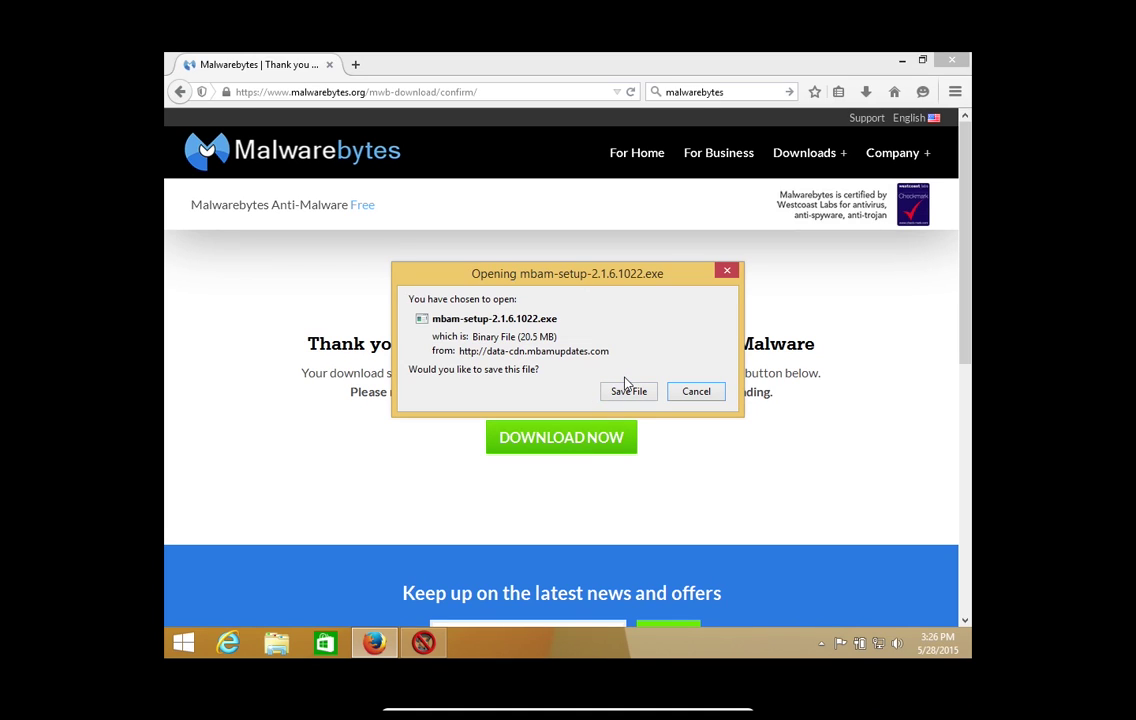
{"action": "left_click", "coordinate": [629, 391]}
{"action": "mouse_move", "coordinate": [865, 160]}
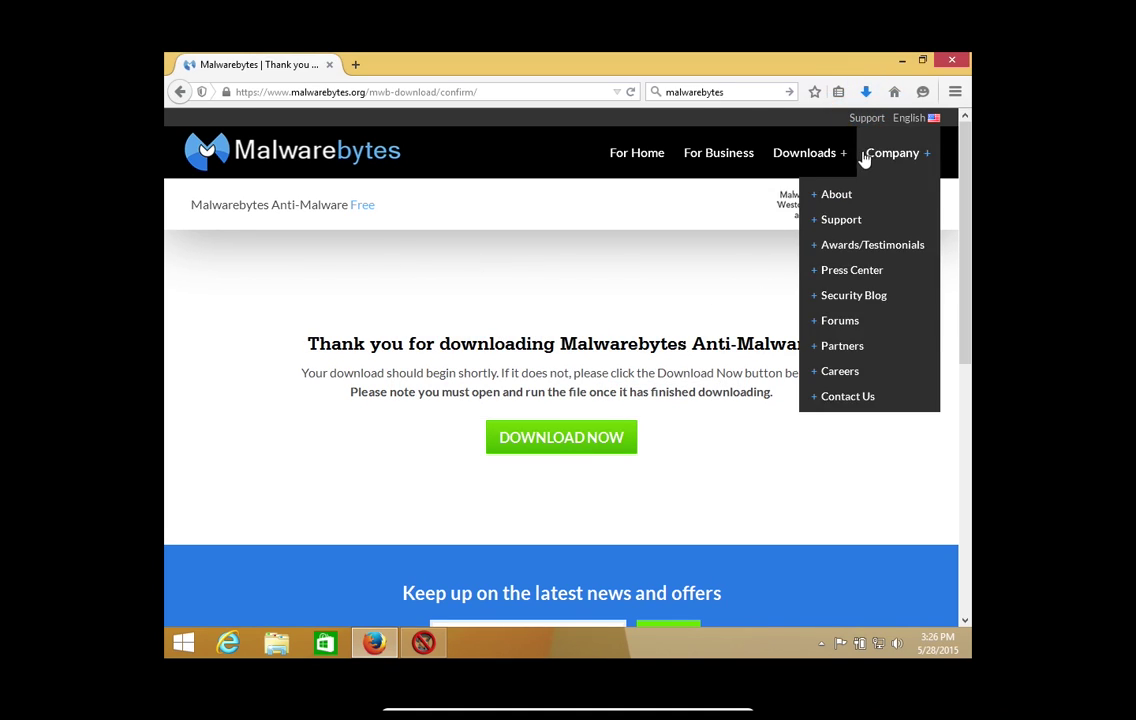
{"action": "left_click", "coordinate": [866, 91]}
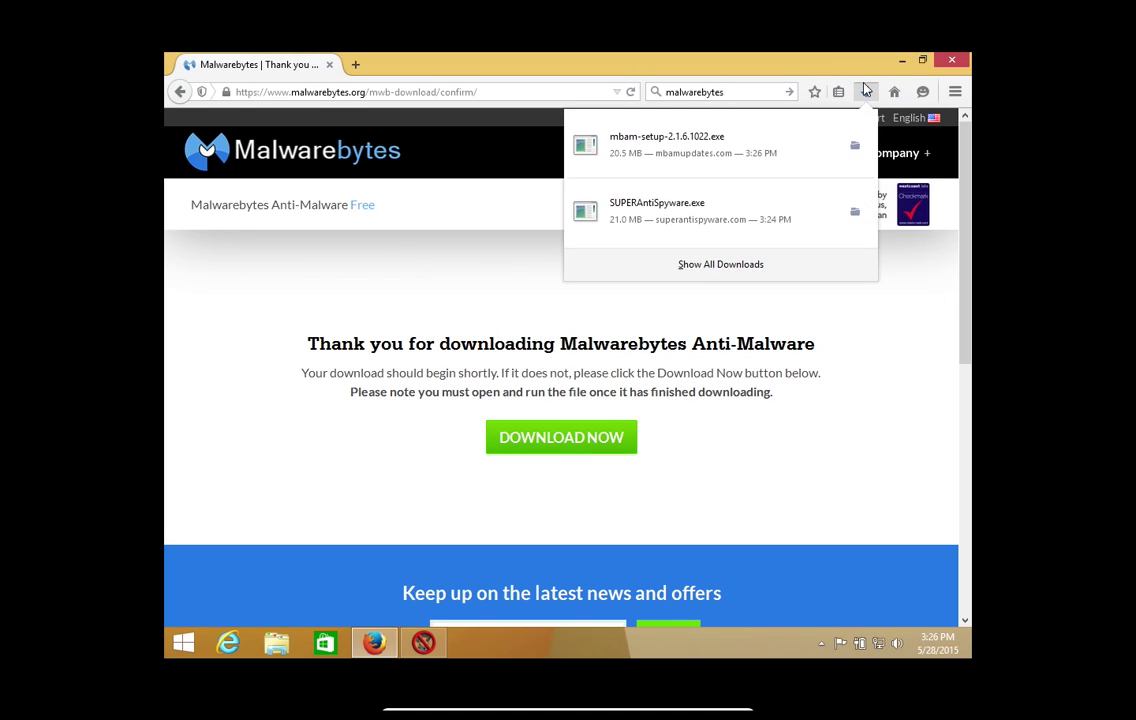
{"action": "left_click", "coordinate": [740, 144]}
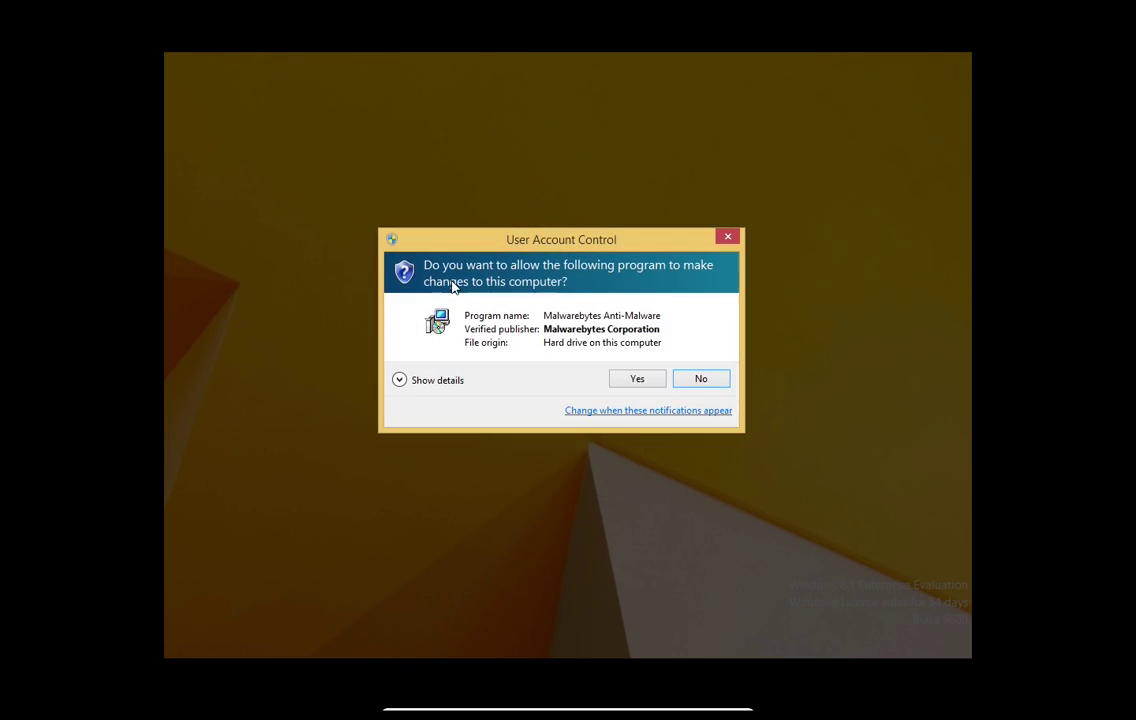
Step: Allow the Malwarebytes installer, confirm the setup language, and accept the license agreement
{"action": "left_click", "coordinate": [638, 379]}
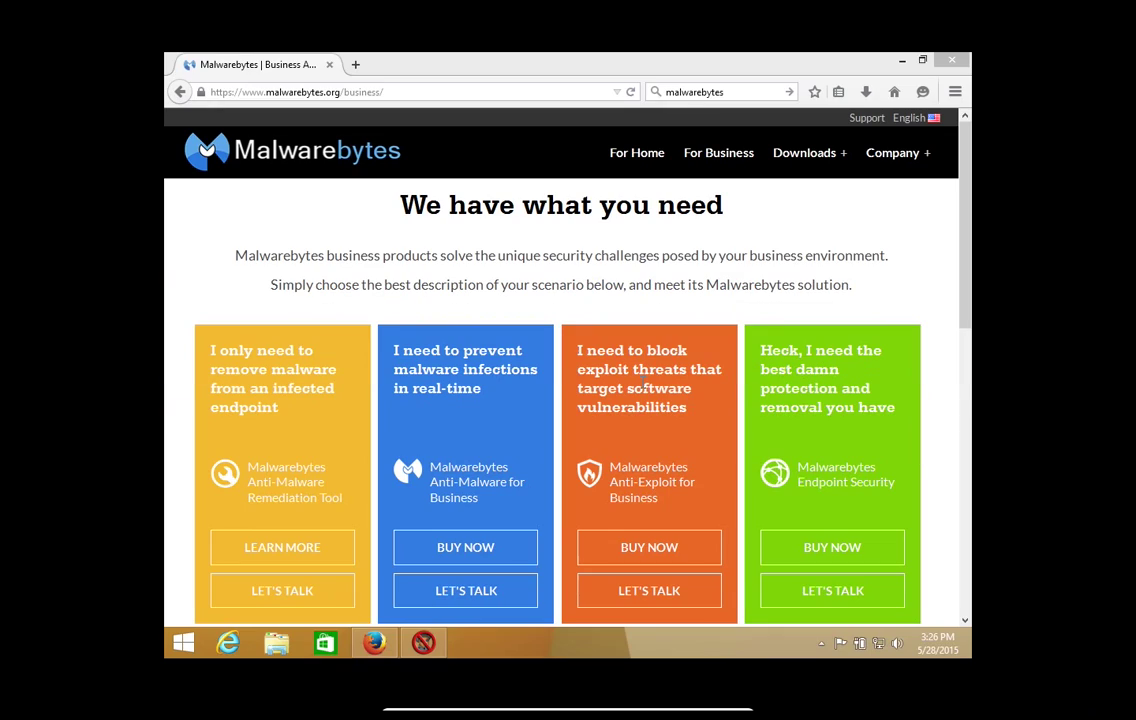
{"action": "left_click", "coordinate": [584, 382]}
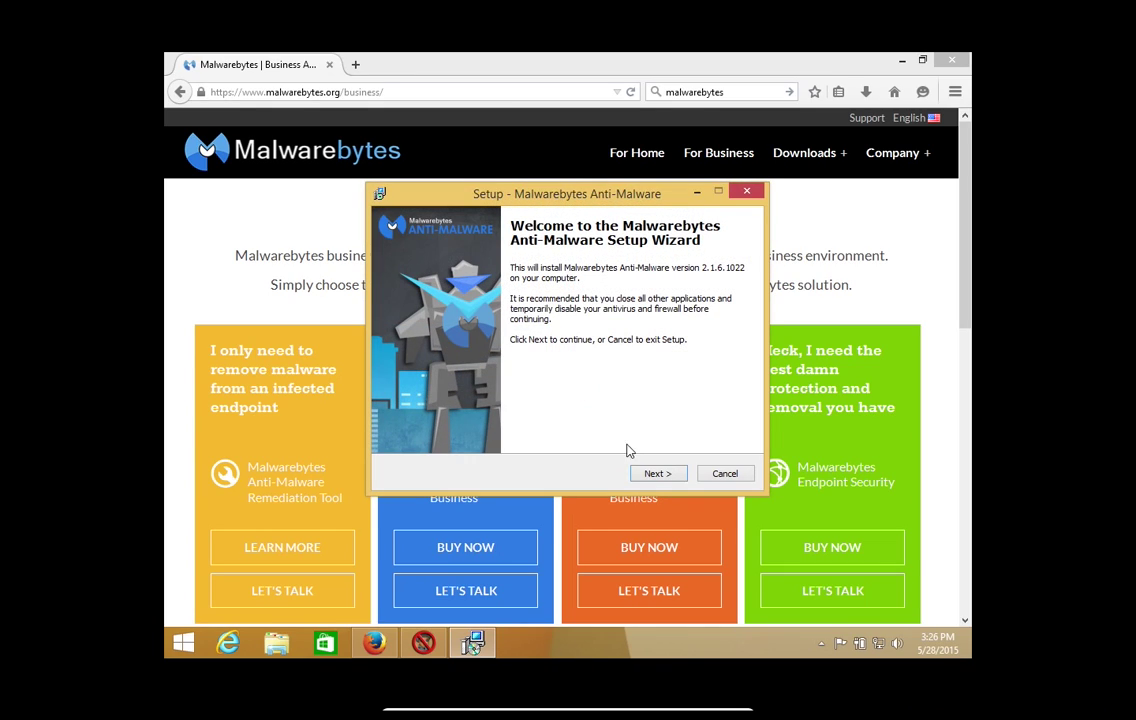
{"action": "left_click", "coordinate": [654, 472]}
{"action": "left_click", "coordinate": [585, 425]}
{"action": "left_click", "coordinate": [662, 476]}
{"action": "left_click", "coordinate": [662, 476]}
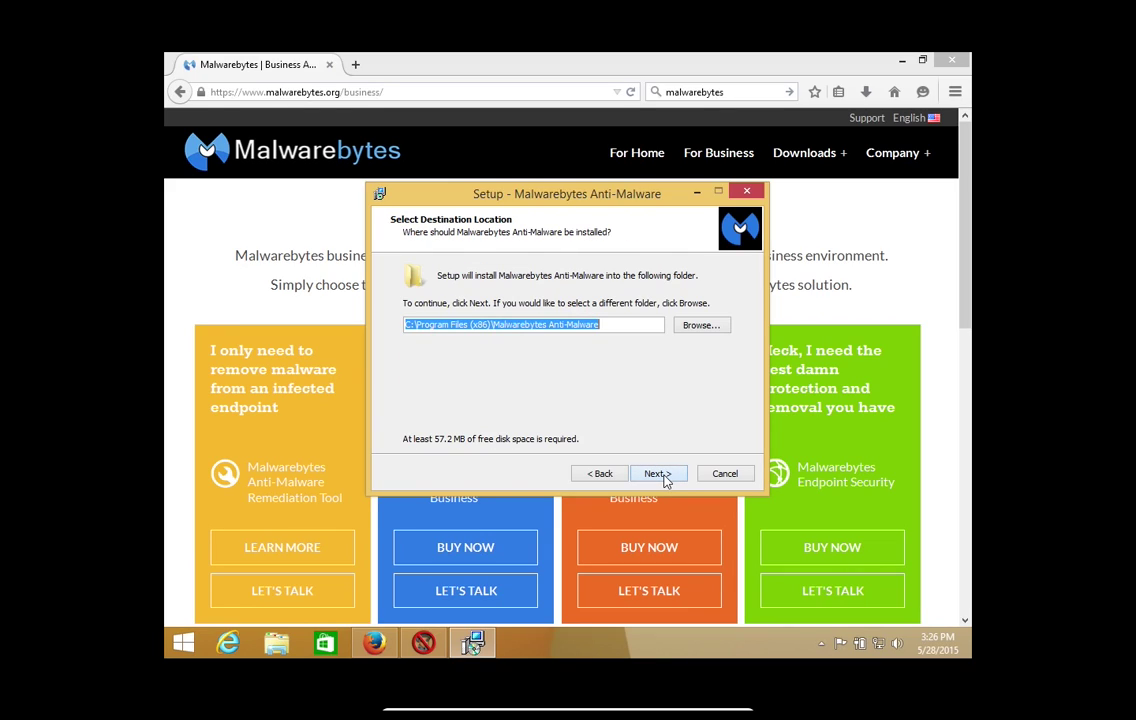
Step: Install with the default folder, Start Menu folder and desktop icon, then finish and launch
{"action": "left_click", "coordinate": [662, 476]}
{"action": "left_click", "coordinate": [662, 476]}
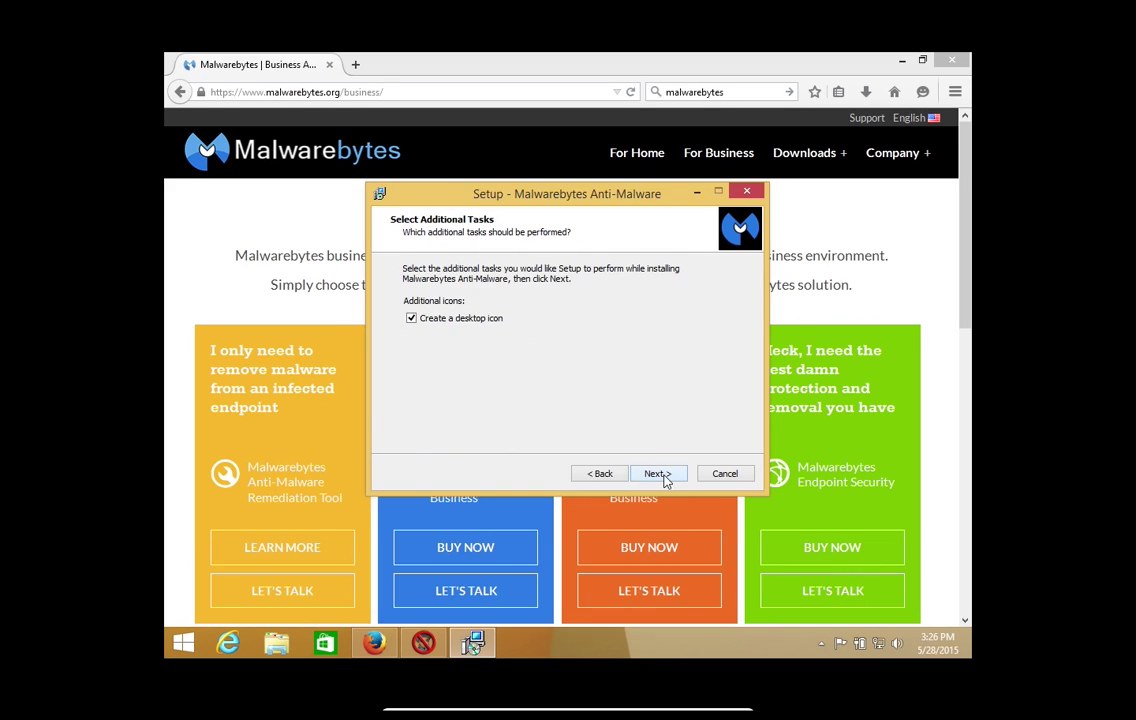
{"action": "left_click", "coordinate": [657, 474]}
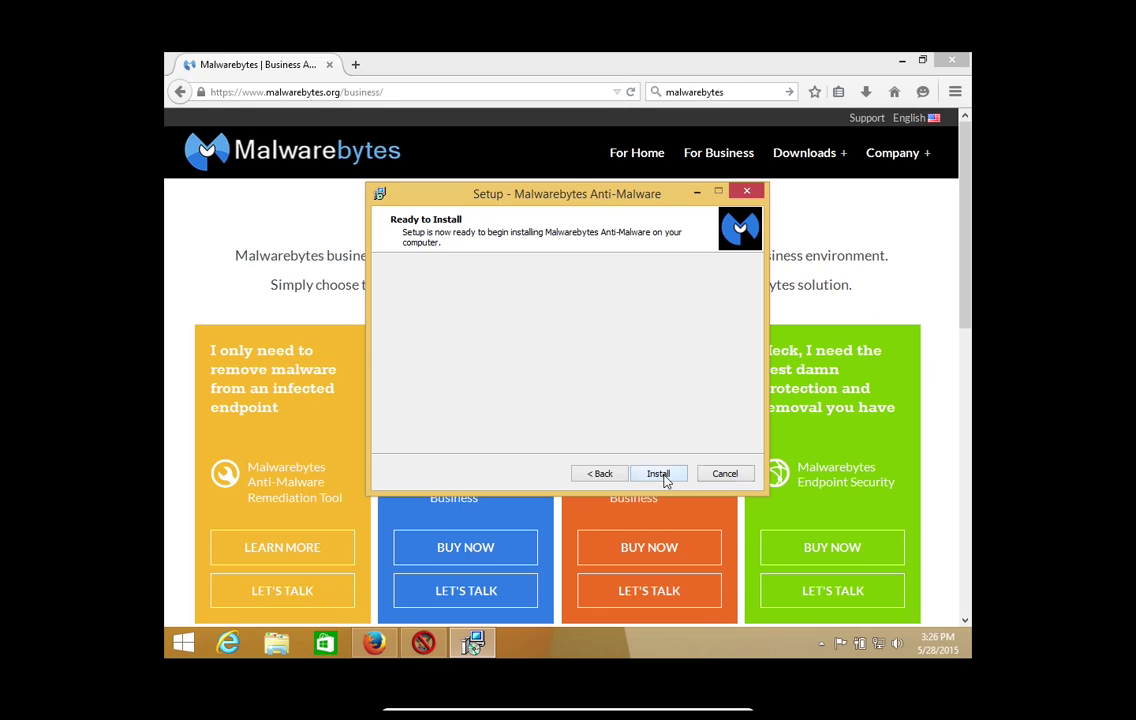
{"action": "left_click", "coordinate": [657, 474]}
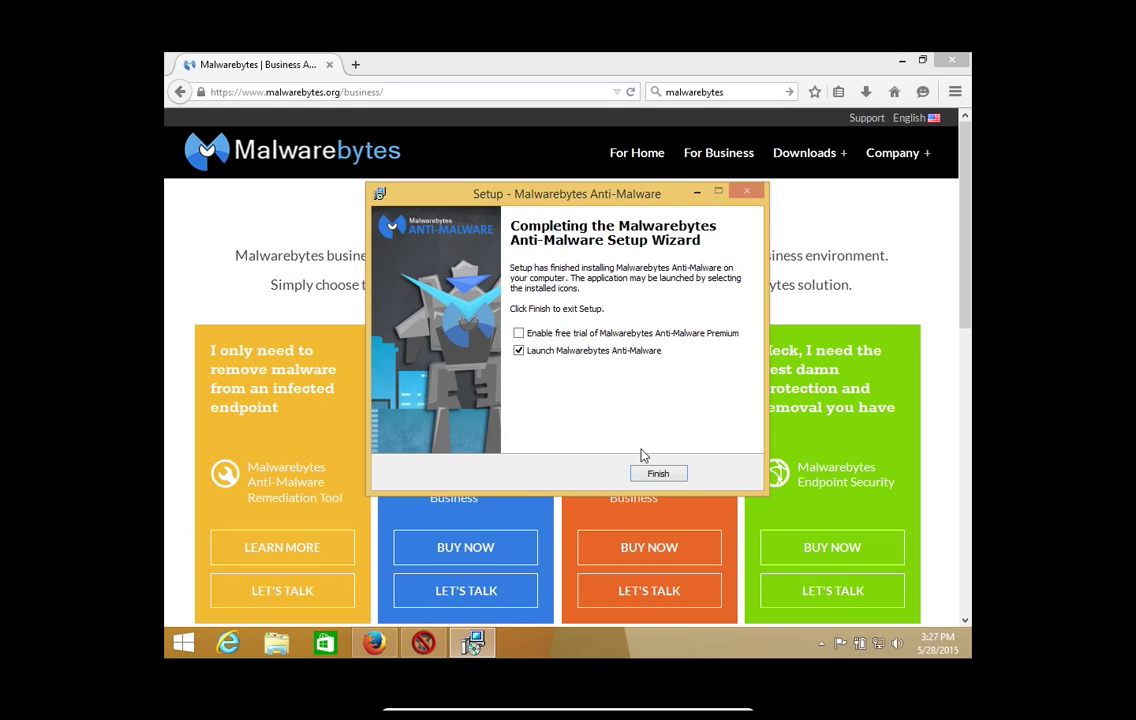
{"action": "left_click", "coordinate": [656, 474]}
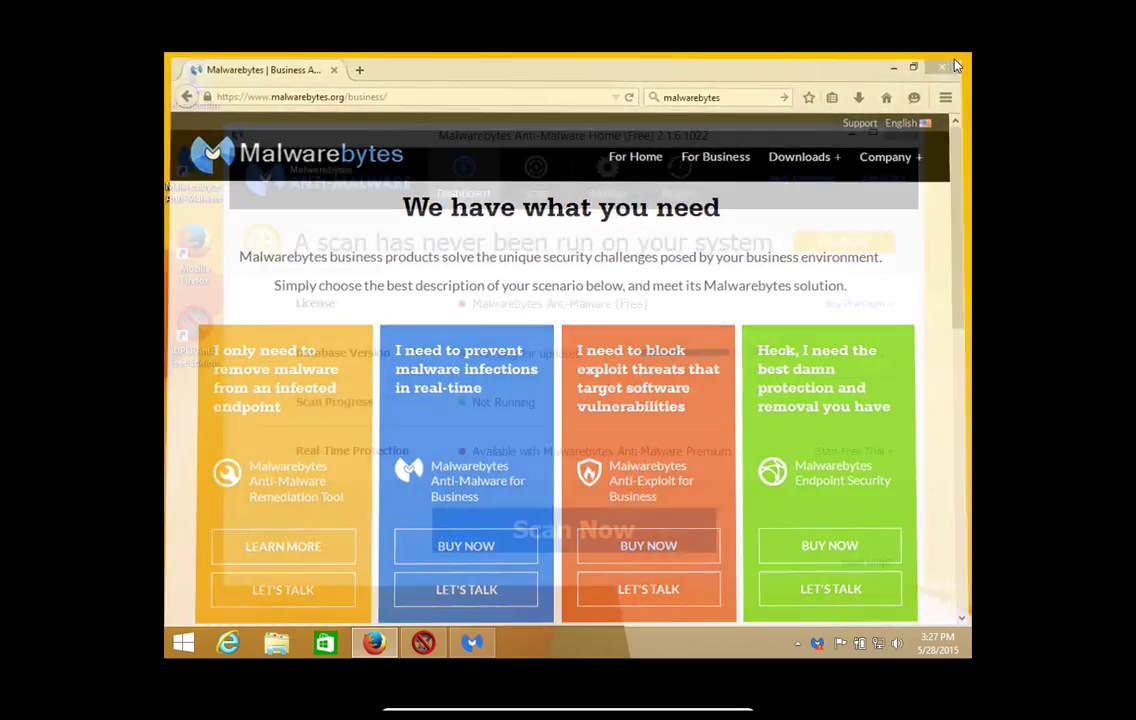
Step: Close Firefox and enable Scan for rootkits under Detection and Protection settings
{"action": "left_click", "coordinate": [955, 65]}
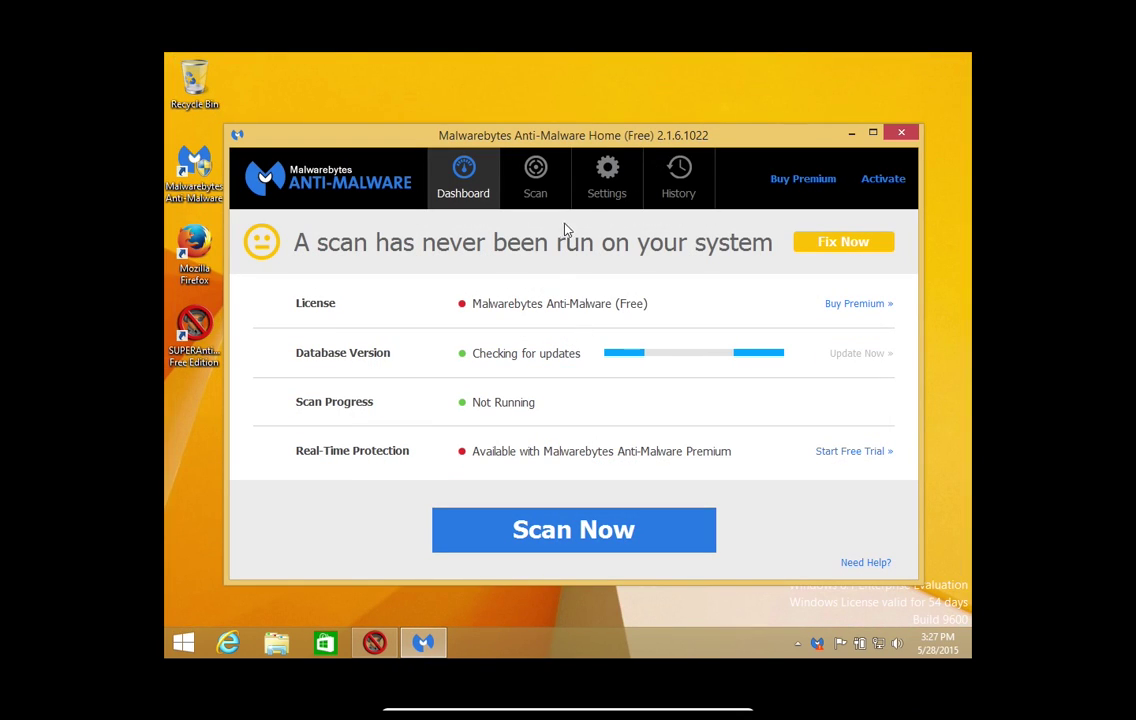
{"action": "left_click", "coordinate": [608, 180]}
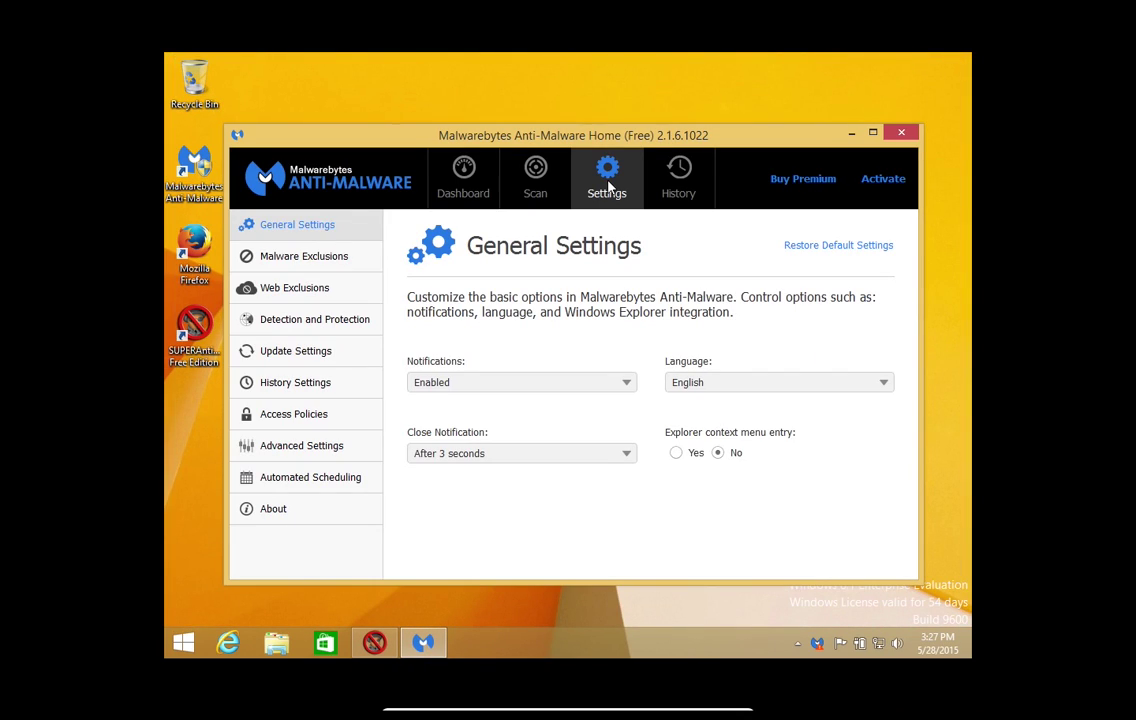
{"action": "left_click", "coordinate": [281, 326]}
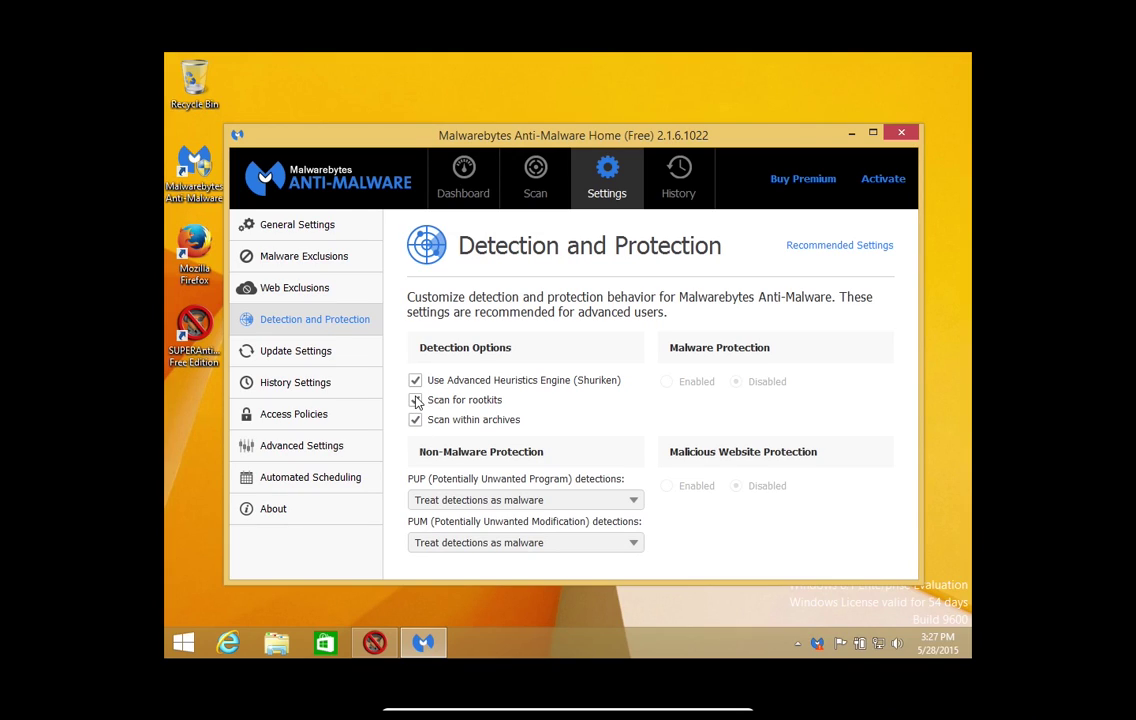
{"action": "left_click", "coordinate": [416, 400]}
Step: Check for database updates from the Dashboard, then show the scan-type choices
{"action": "left_click", "coordinate": [442, 172]}
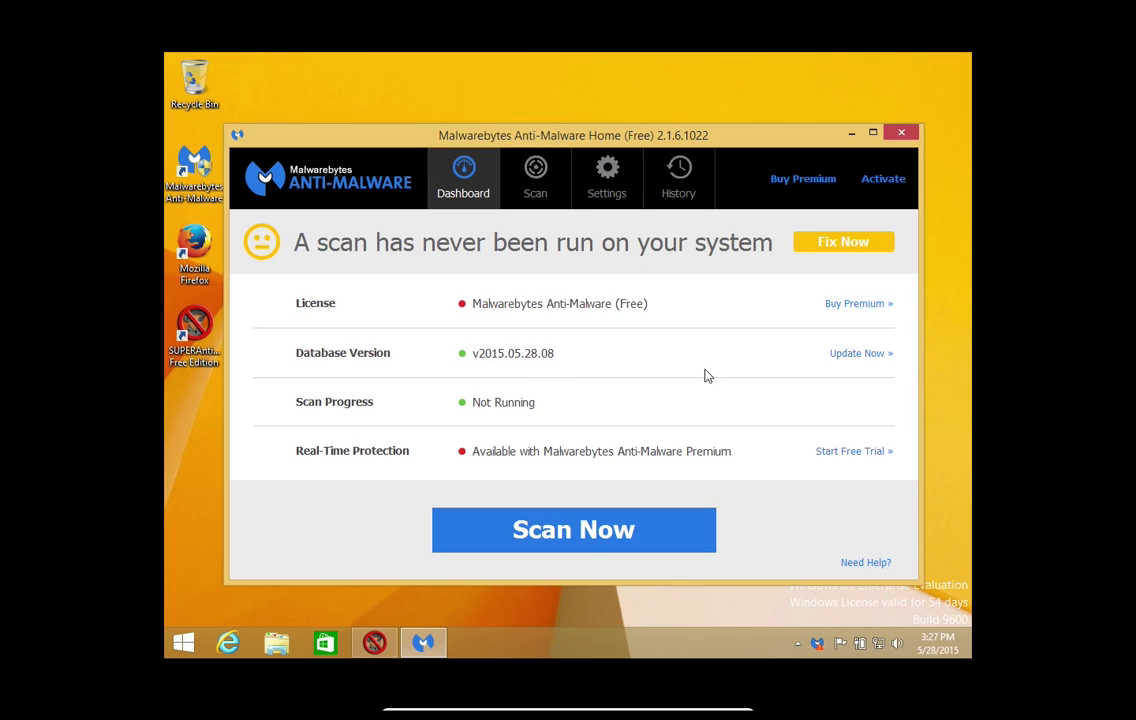
{"action": "left_click", "coordinate": [862, 362]}
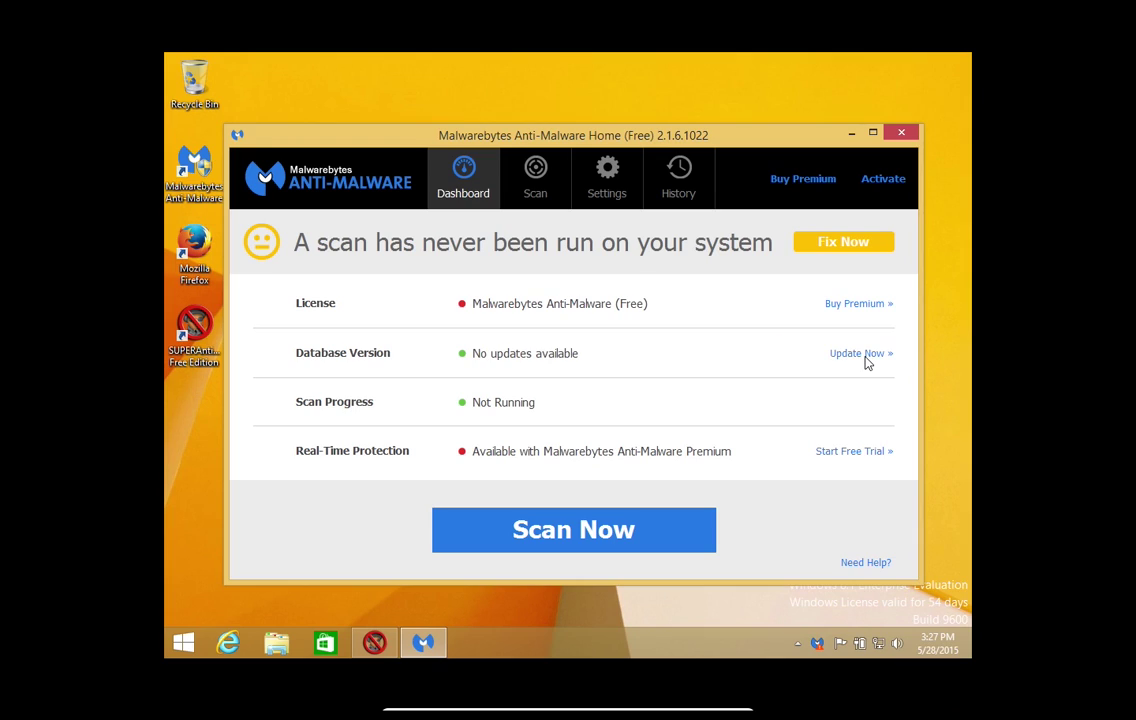
{"action": "left_click", "coordinate": [531, 200]}
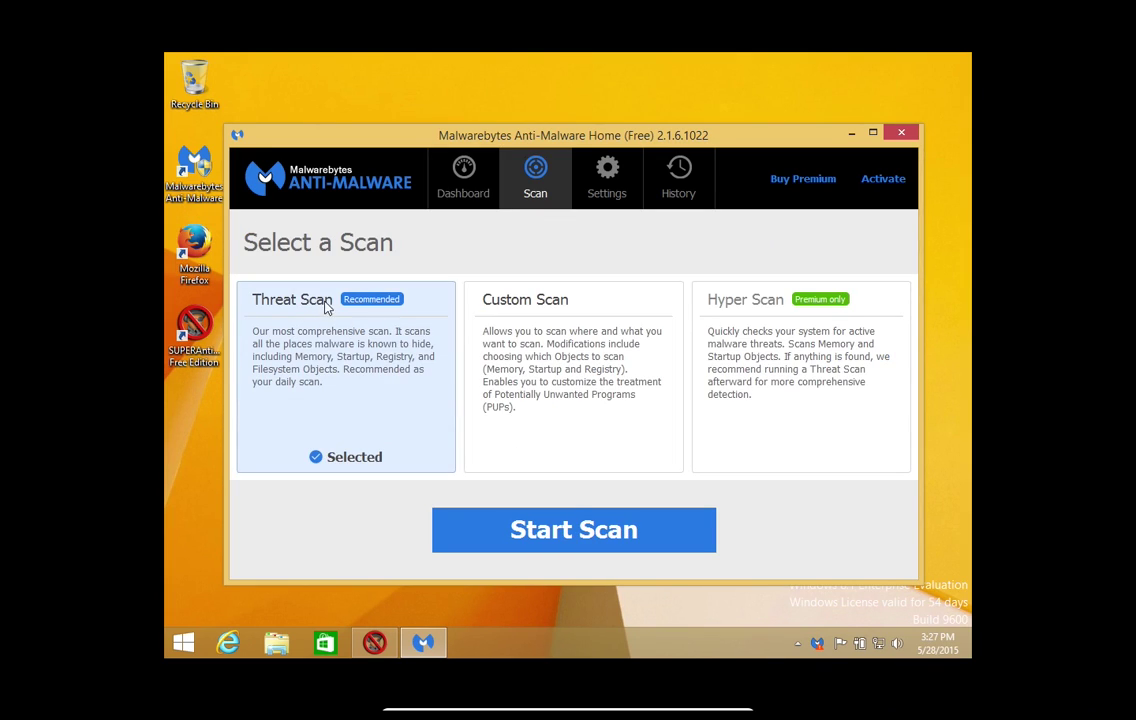
Step: Start the Malwarebytes Threat Scan, then switch to SUPERAntiSpyware's 91-threat results
{"action": "left_click", "coordinate": [518, 530]}
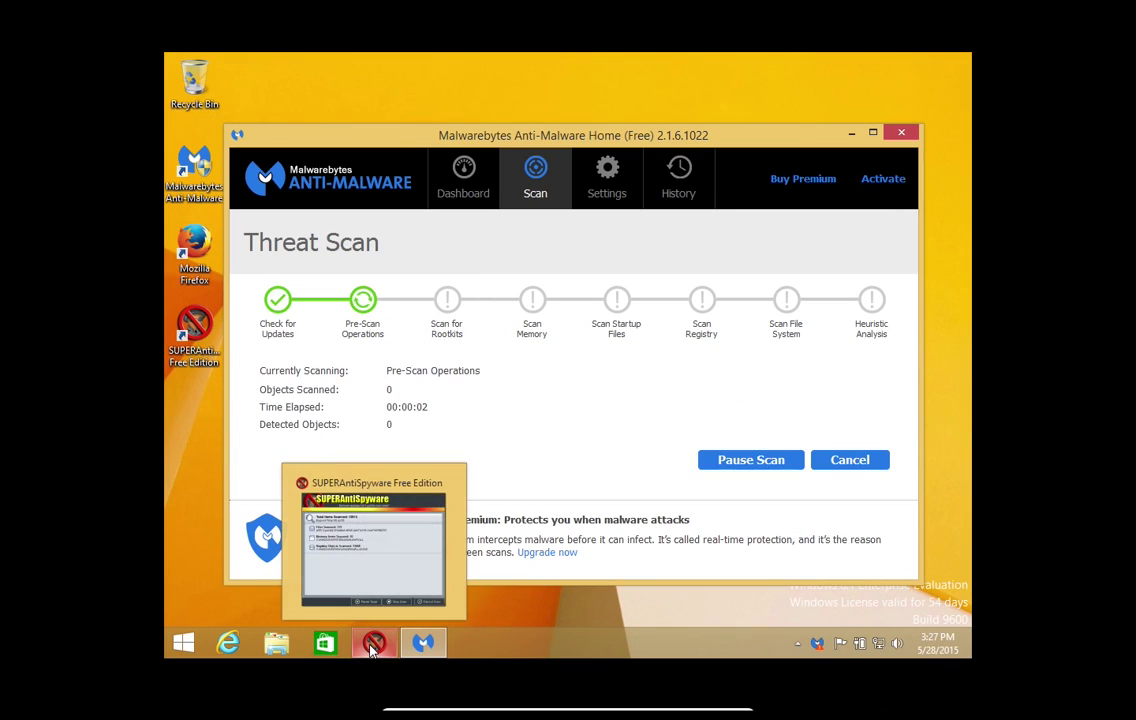
{"action": "left_click", "coordinate": [372, 646]}
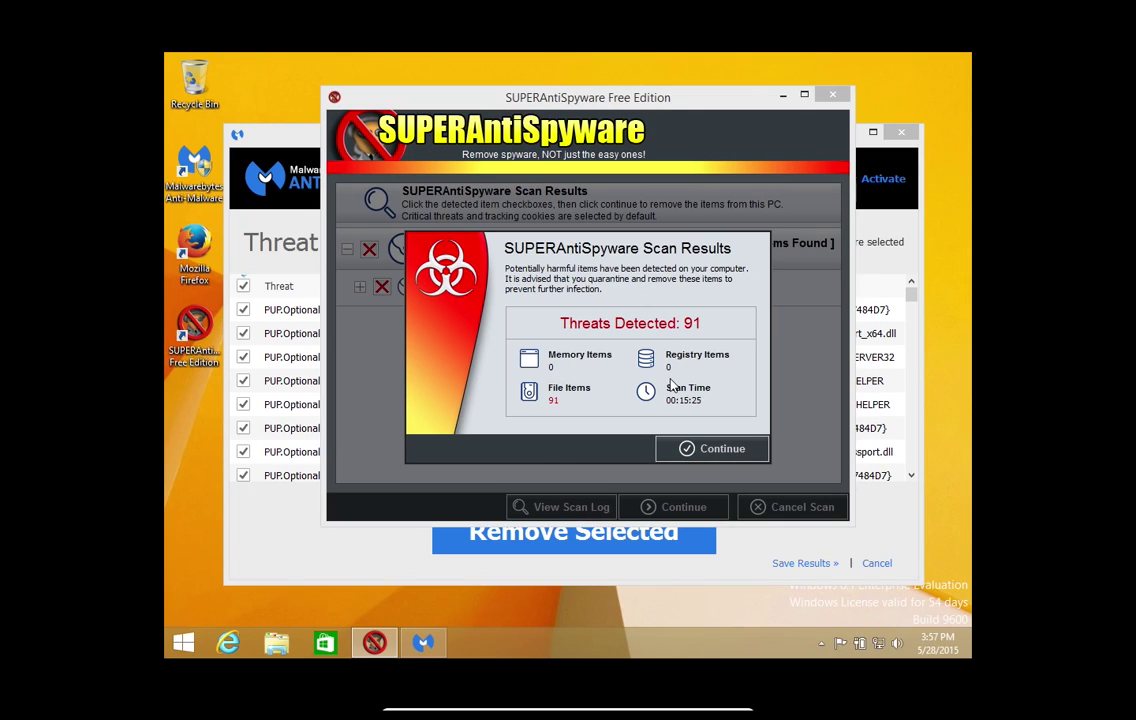
Step: Remove all 91 detected tracking cookies and close the removal-complete report
{"action": "left_click", "coordinate": [690, 449]}
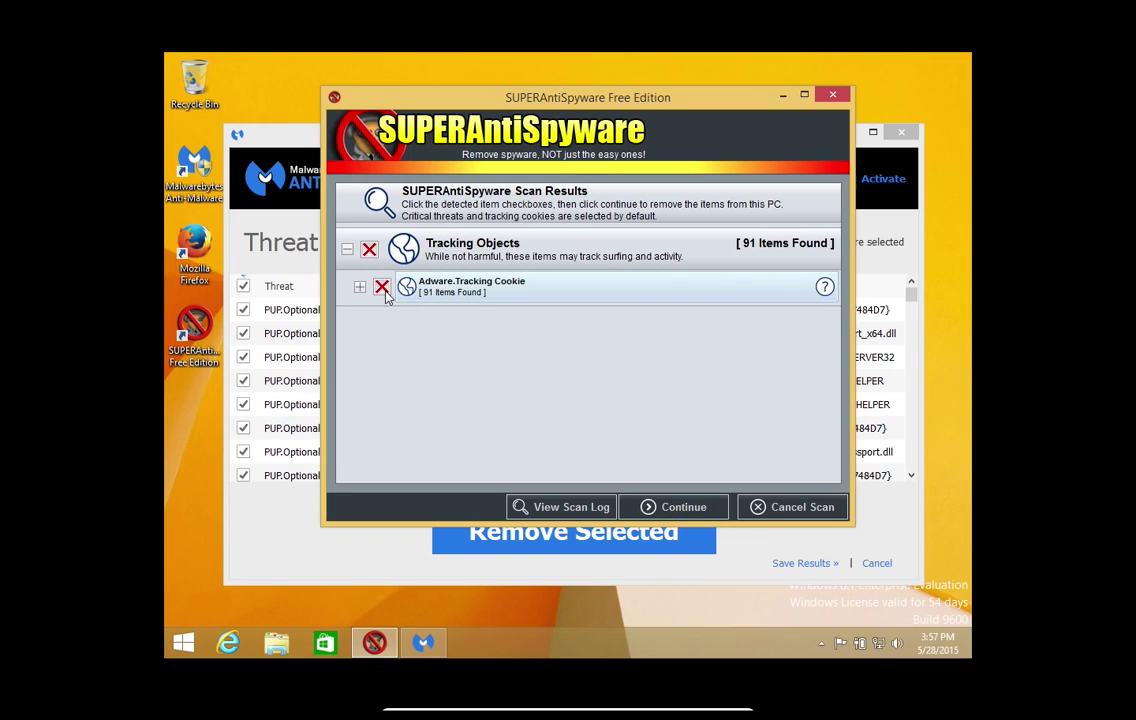
{"action": "left_click", "coordinate": [658, 508]}
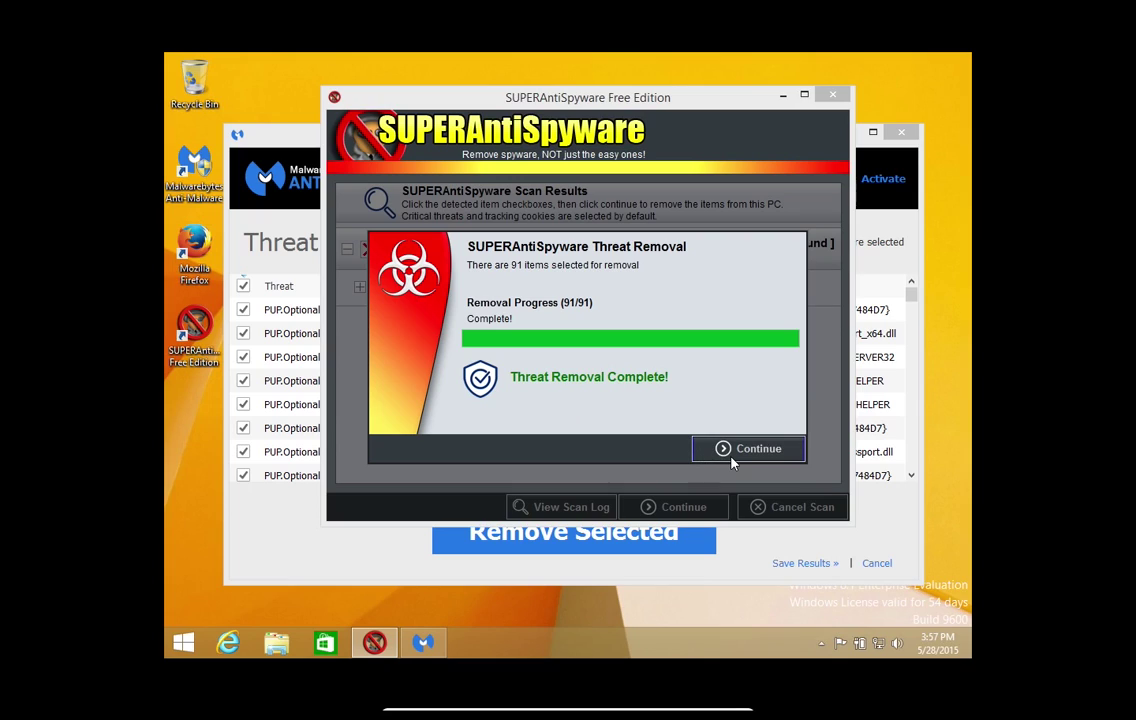
{"action": "left_click", "coordinate": [731, 454]}
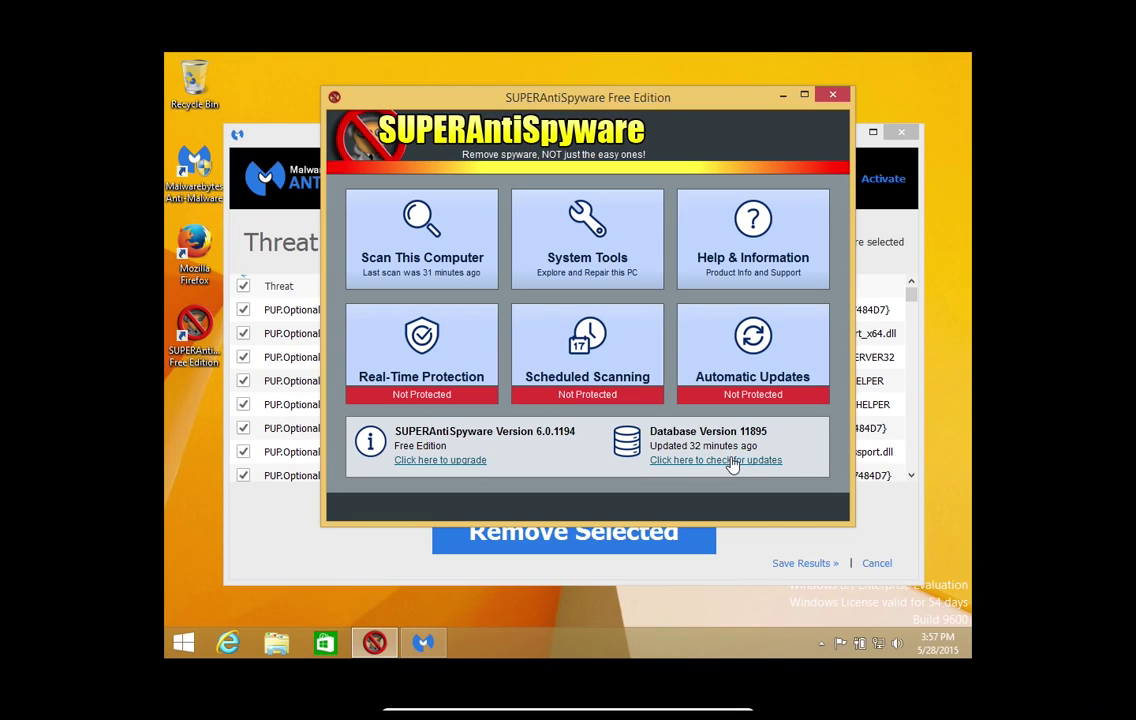
Step: Close SUPERAntiSpyware and move the Malwarebytes window higher on screen
{"action": "left_click", "coordinate": [831, 96]}
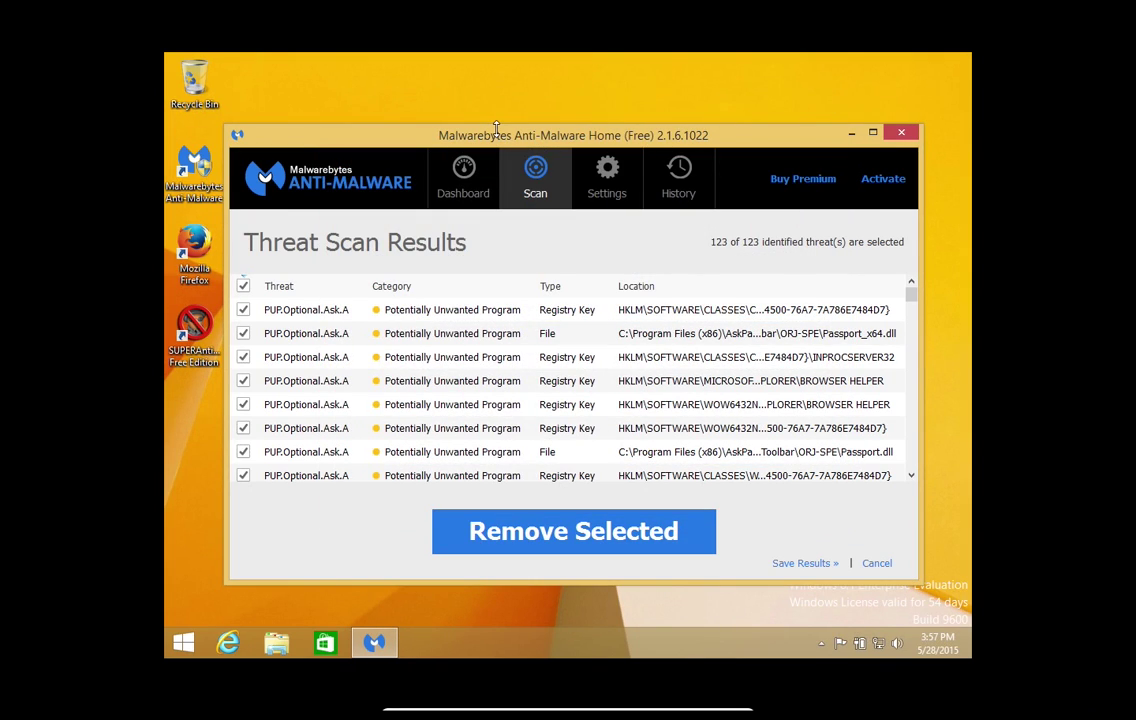
{"action": "left_click_drag", "start_coordinate": [496, 128], "coordinate": [502, 92]}
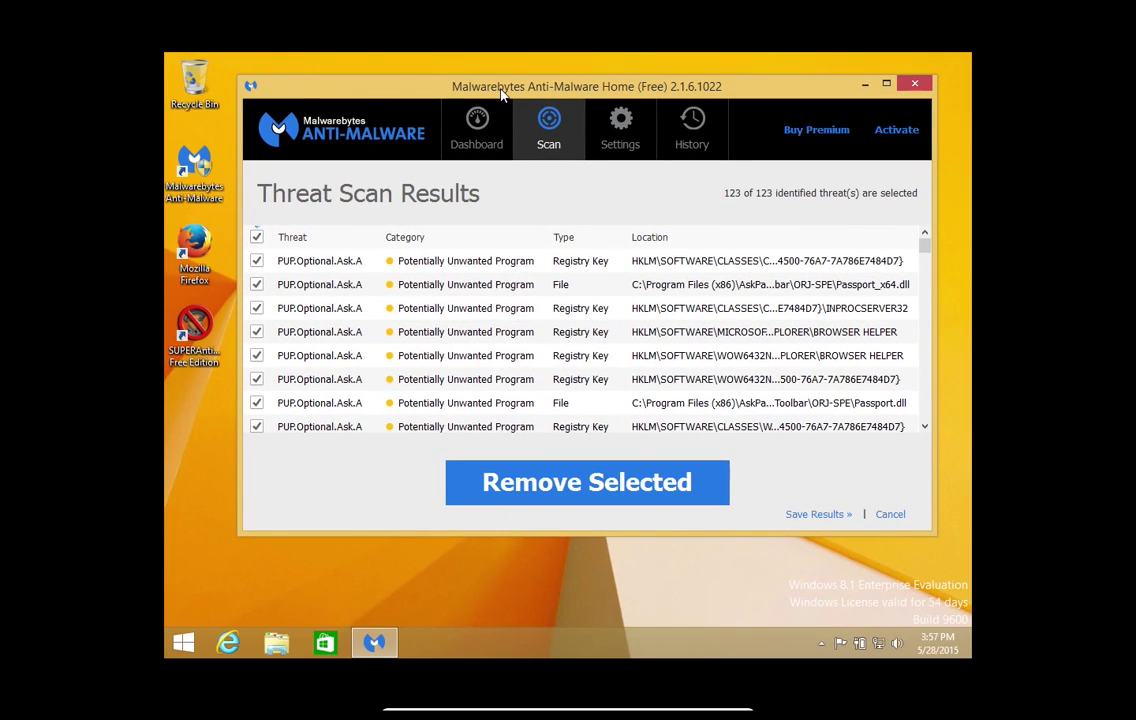
{"action": "scroll", "coordinate": [453, 314], "scroll_direction": "down", "scroll_amount": 5}
{"action": "scroll", "coordinate": [455, 314], "scroll_direction": "up", "scroll_amount": 10}
Step: Re-select all 123 detected threats and quarantine them with Remove Selected
{"action": "left_click", "coordinate": [257, 237]}
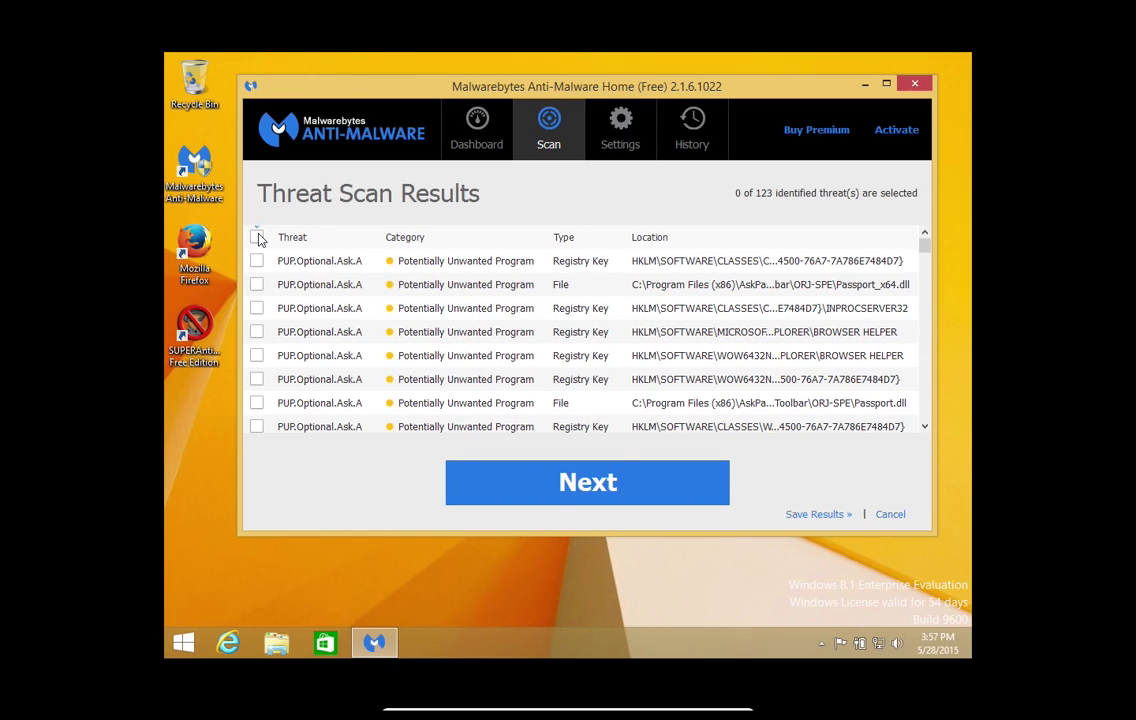
{"action": "left_click", "coordinate": [257, 237]}
{"action": "scroll", "coordinate": [300, 340], "scroll_direction": "down", "scroll_amount": 10}
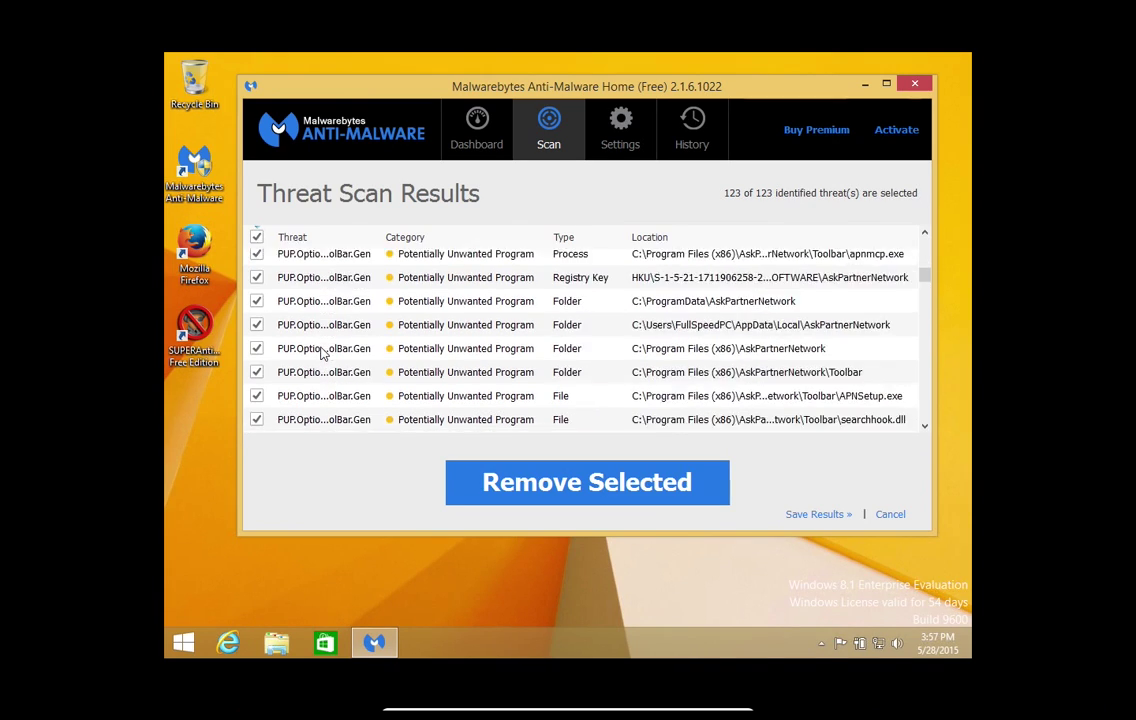
{"action": "scroll", "coordinate": [323, 352], "scroll_direction": "down", "scroll_amount": 8}
{"action": "scroll", "coordinate": [323, 333], "scroll_direction": "up", "scroll_amount": 20}
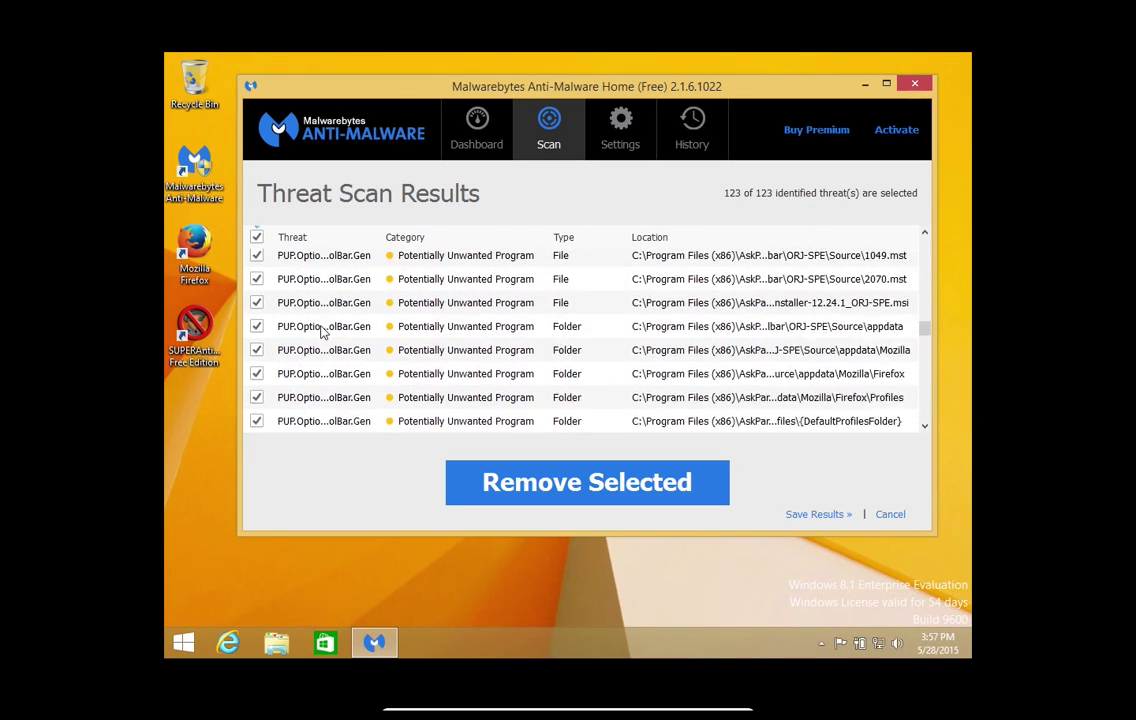
{"action": "left_click", "coordinate": [550, 497]}
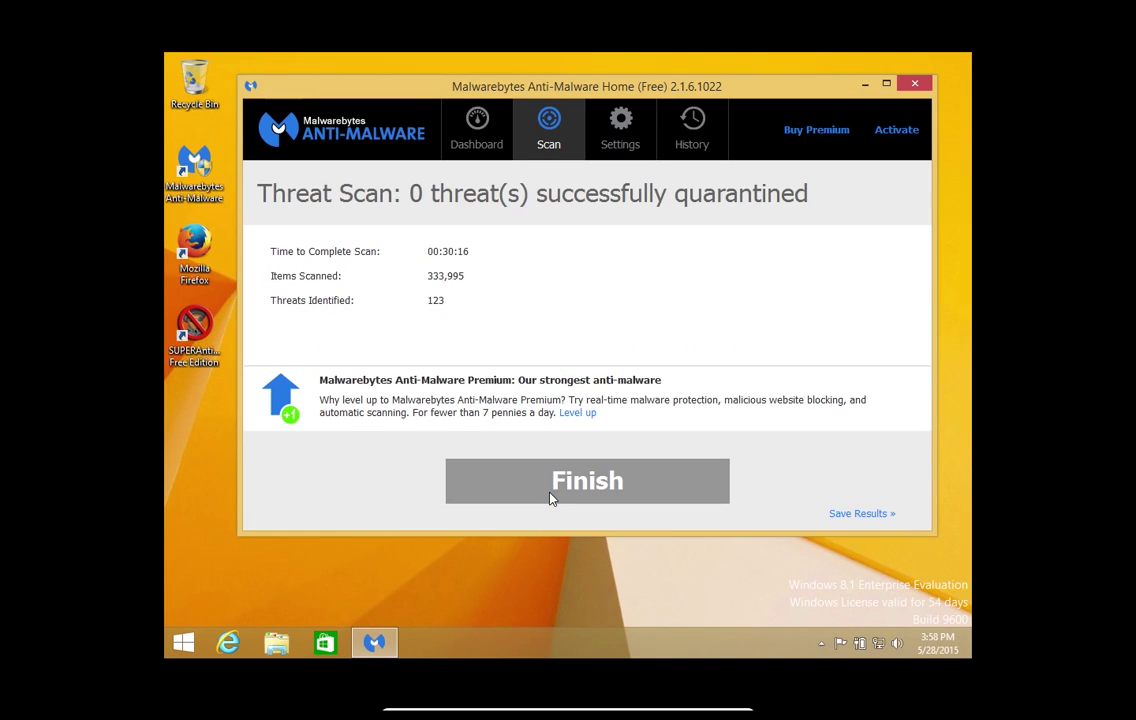